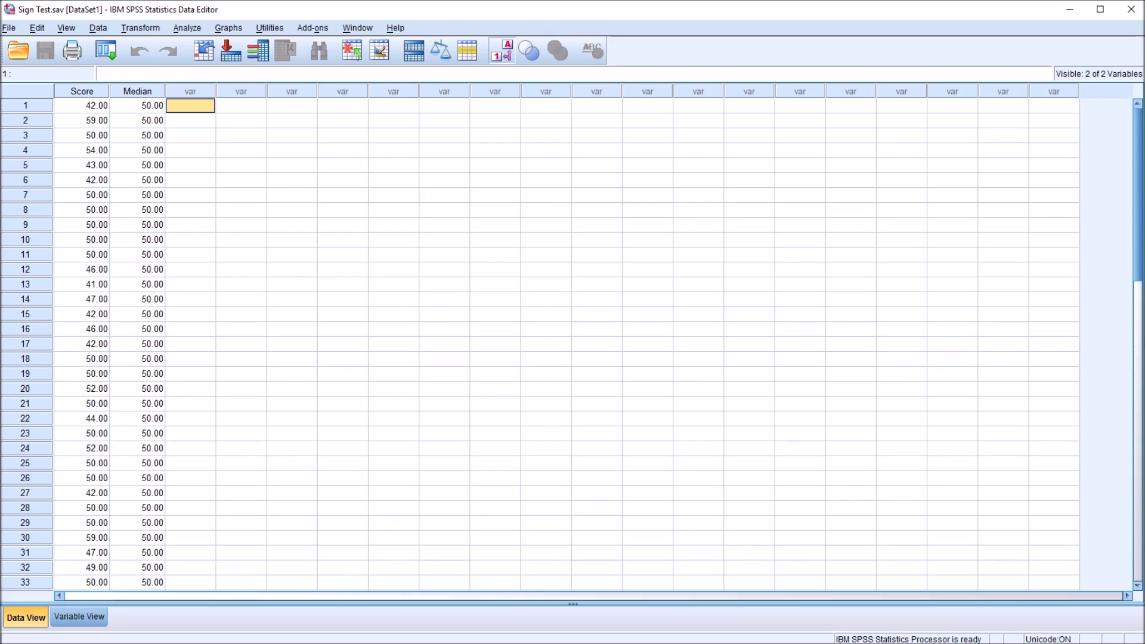
# Examine the Score and Median columns through the last filled row of the dataset
pyautogui.click(82, 91)
pyautogui.click(138, 91)
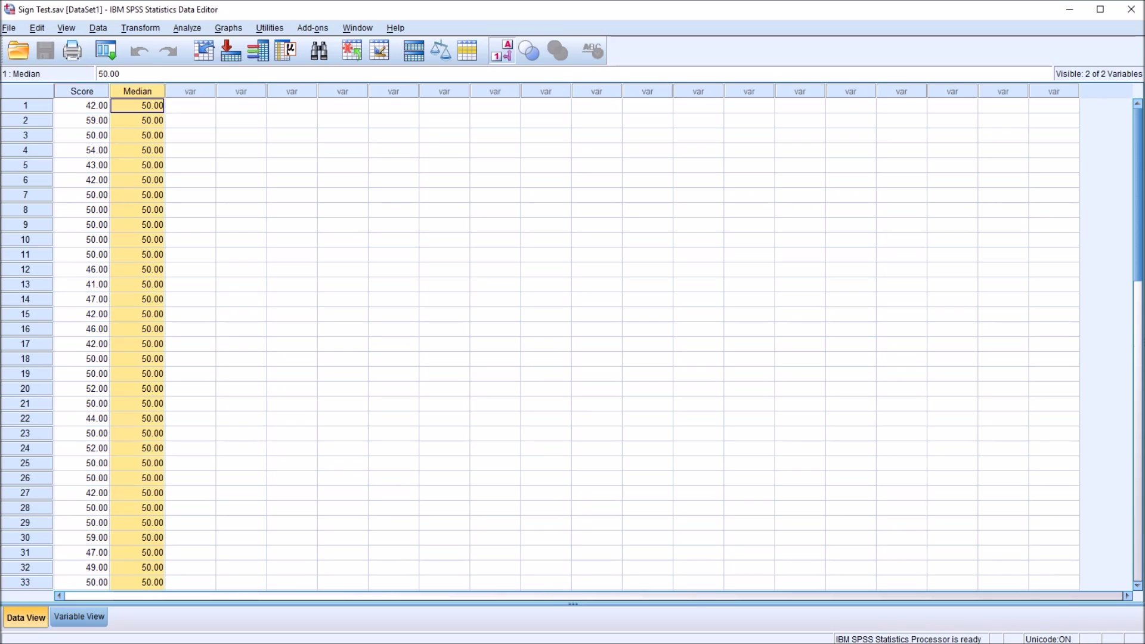
pyautogui.click(82, 91)
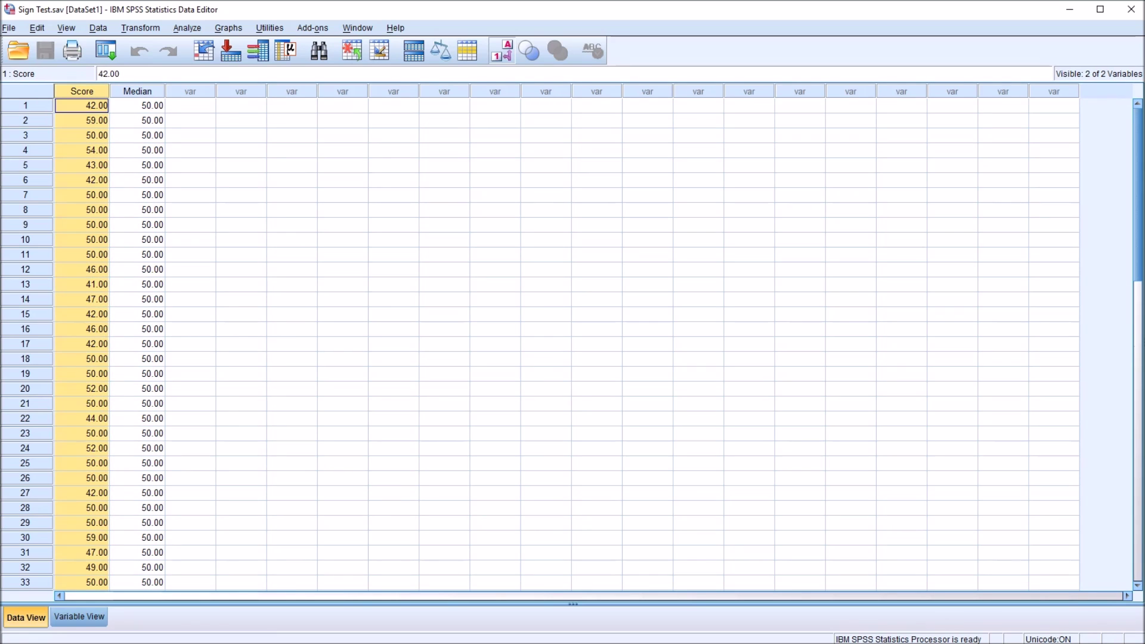
pyautogui.click(82, 106)
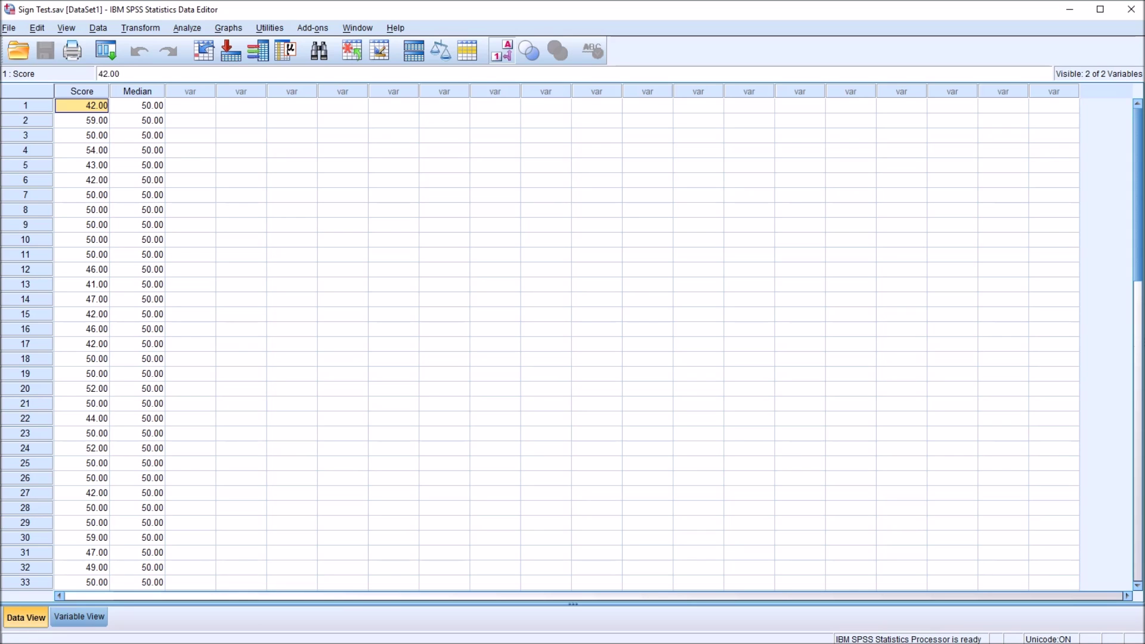
pyautogui.scroll(-4, 567, 344)
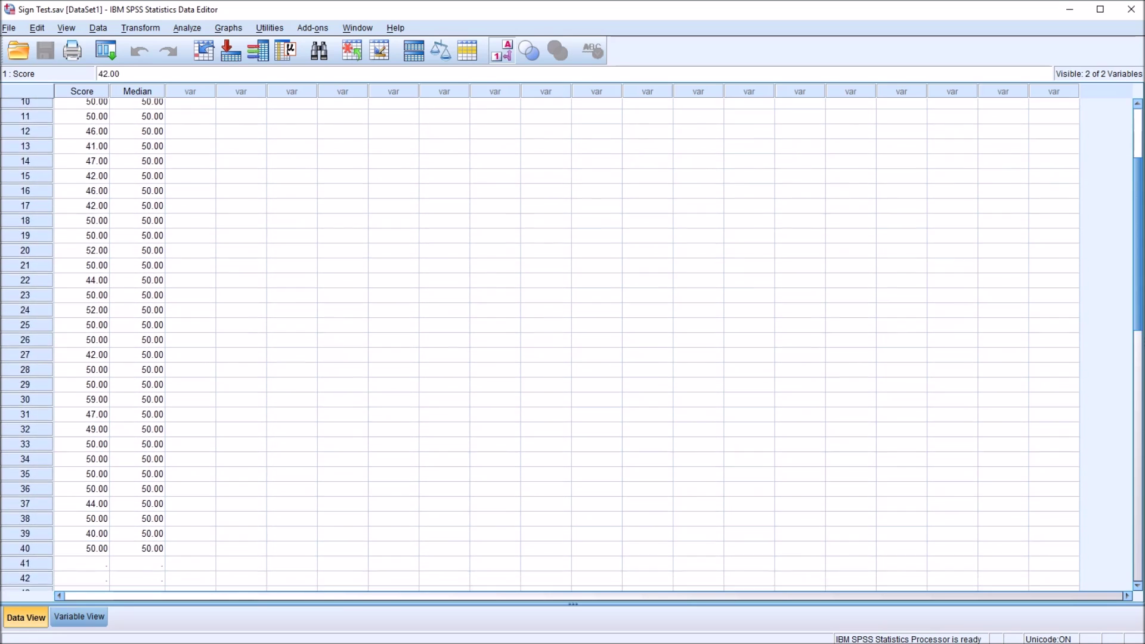
pyautogui.scroll(4, 566, 344)
pyautogui.click(137, 91)
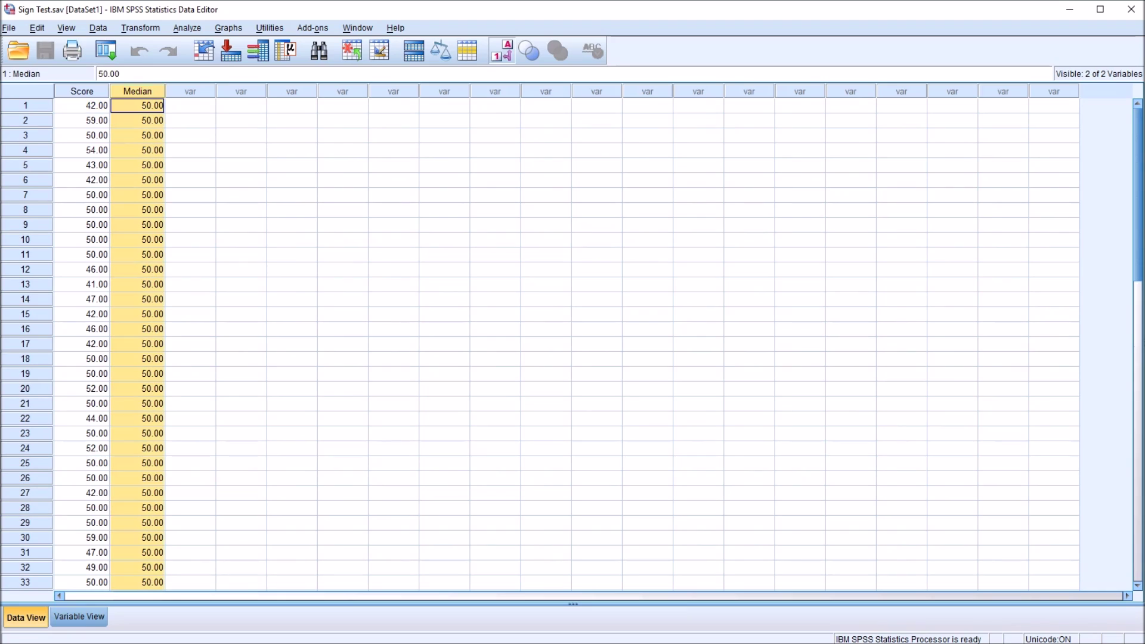
pyautogui.click(137, 106)
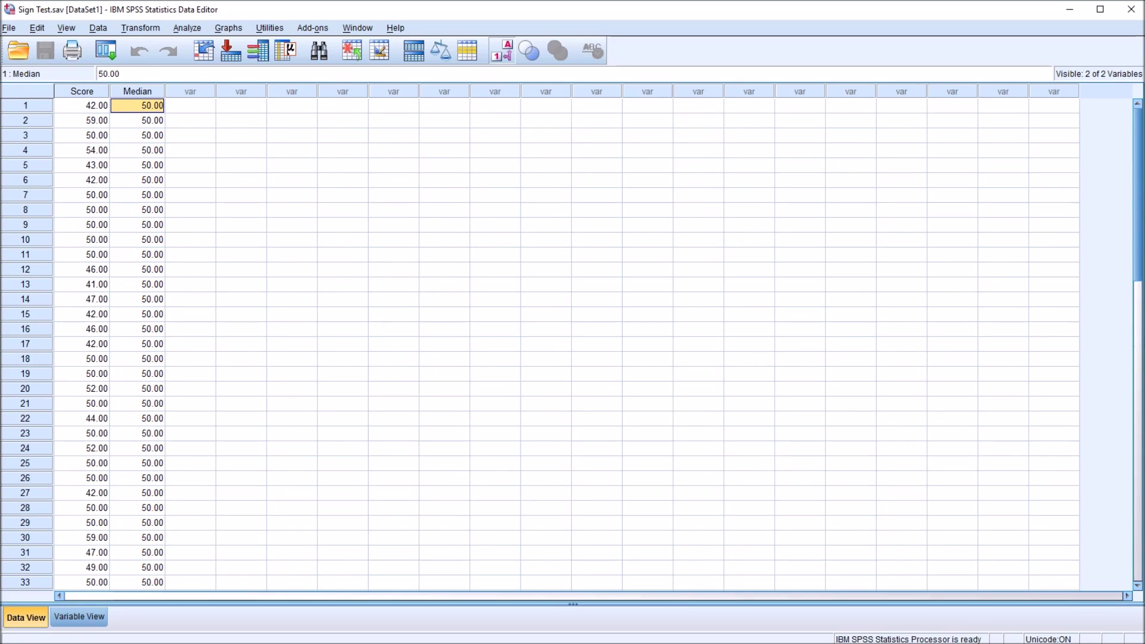
pyautogui.click(190, 105)
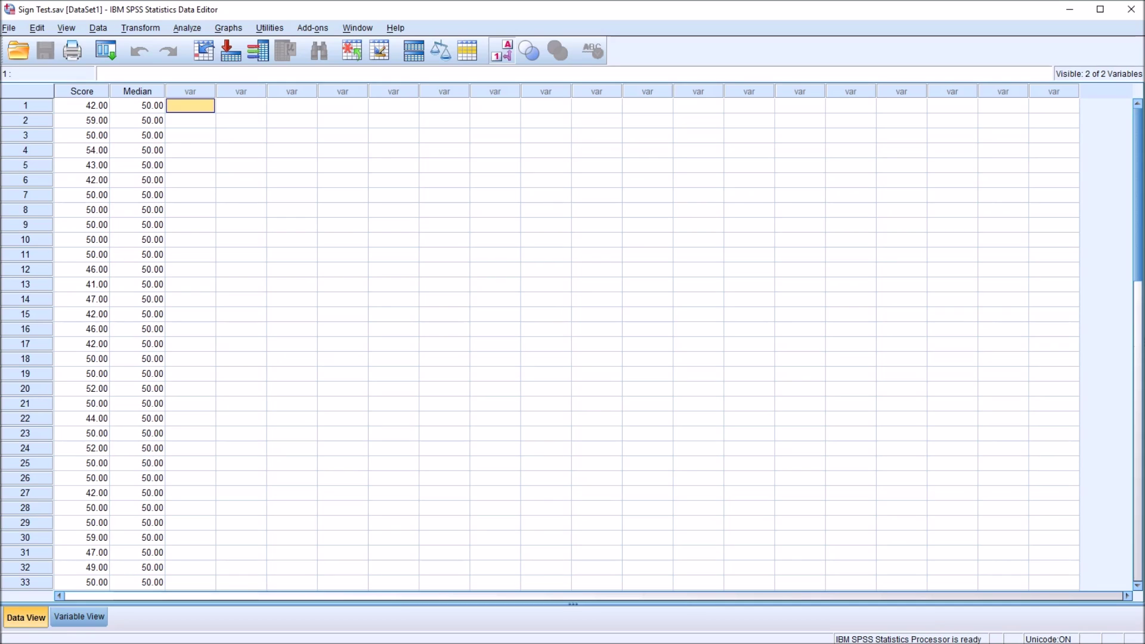
# Compare the Score values with the hypothesized values in the Median column
pyautogui.click(81, 91)
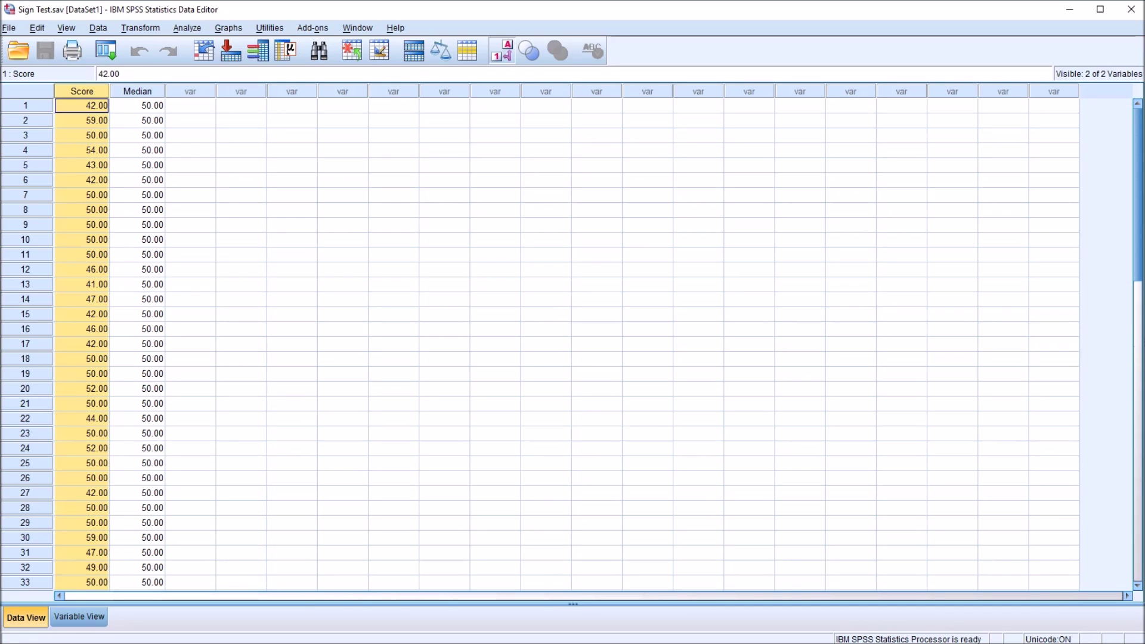
pyautogui.click(190, 106)
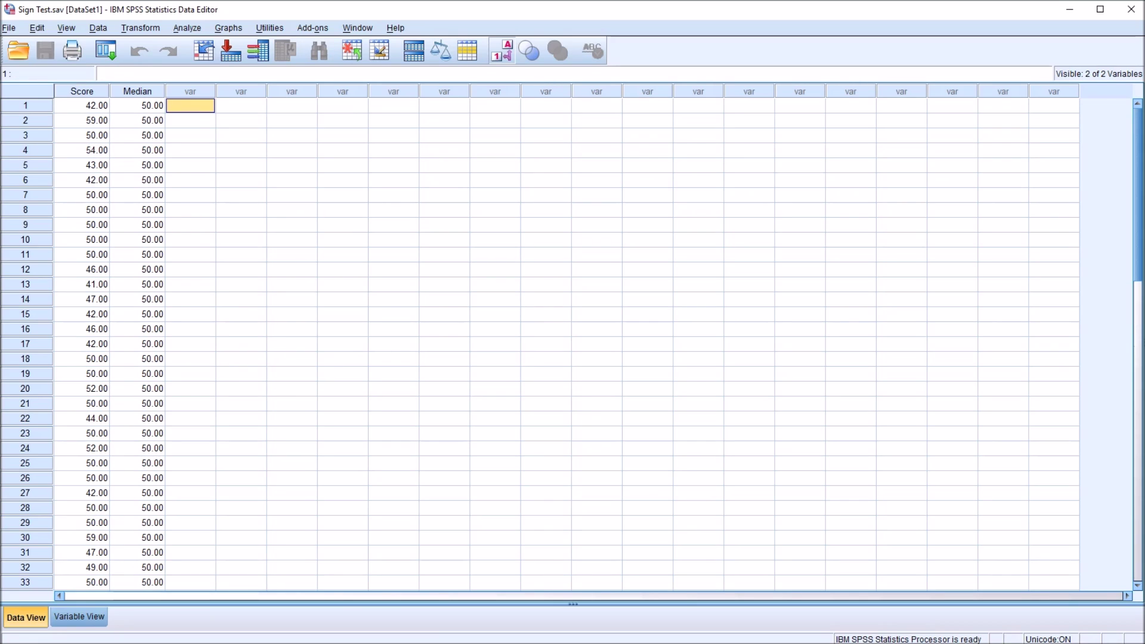
pyautogui.click(137, 91)
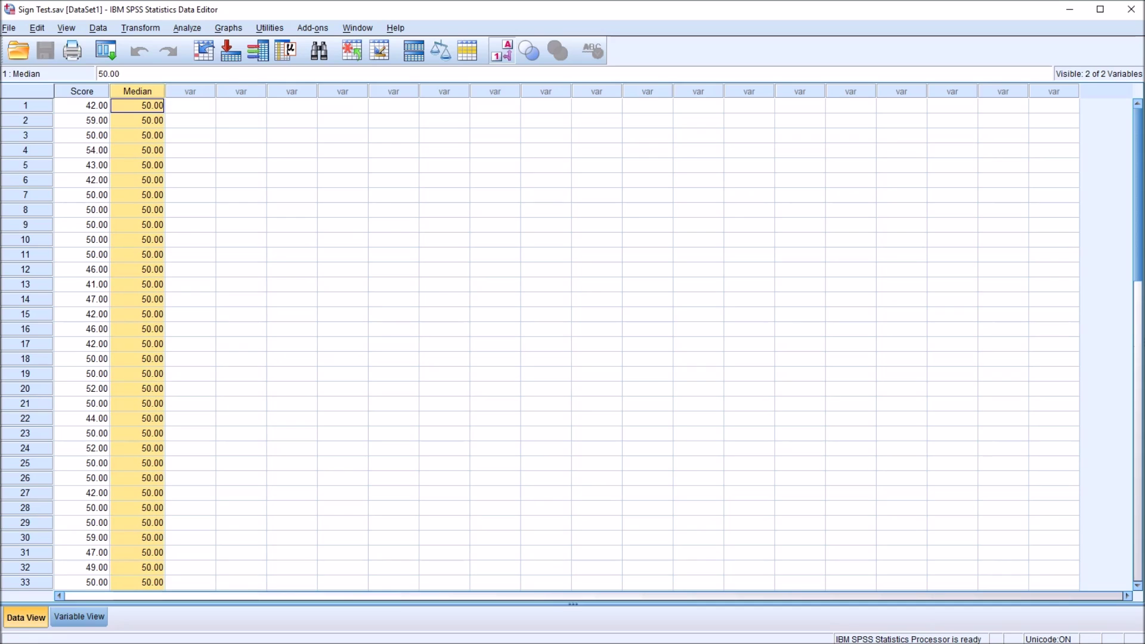
pyautogui.click(190, 105)
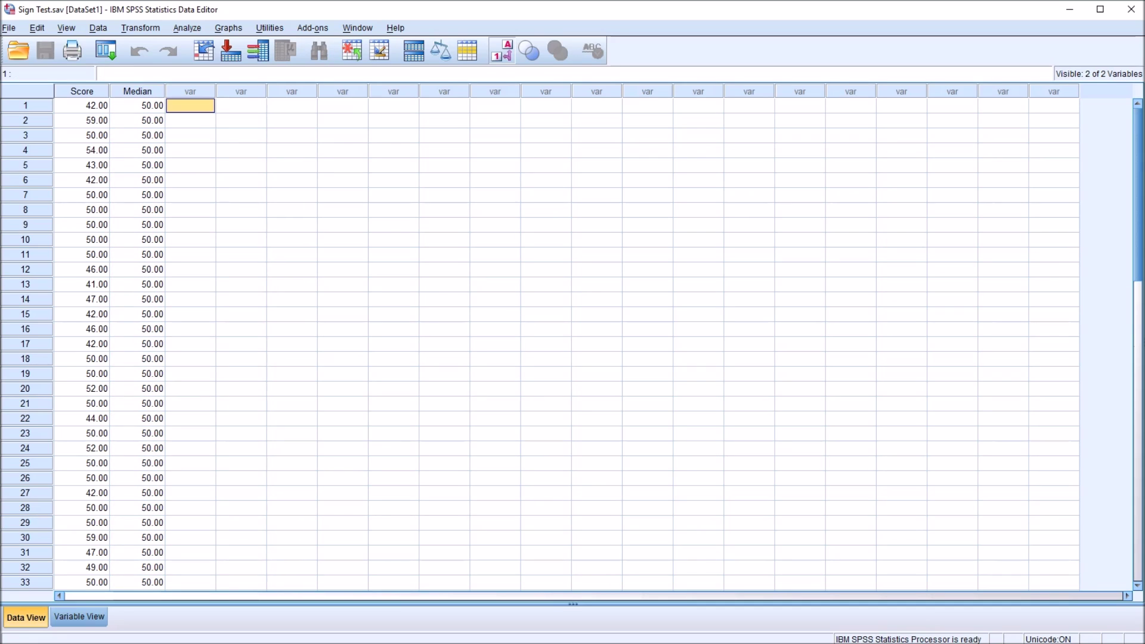
pyautogui.click(82, 91)
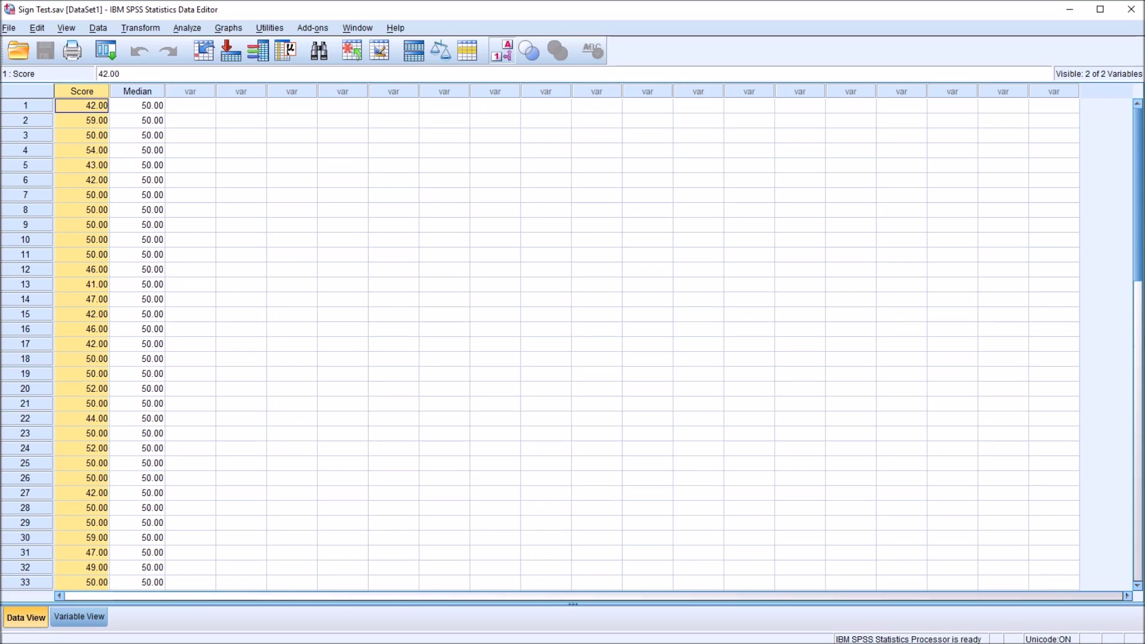
pyautogui.click(137, 91)
pyautogui.click(82, 91)
pyautogui.click(81, 106)
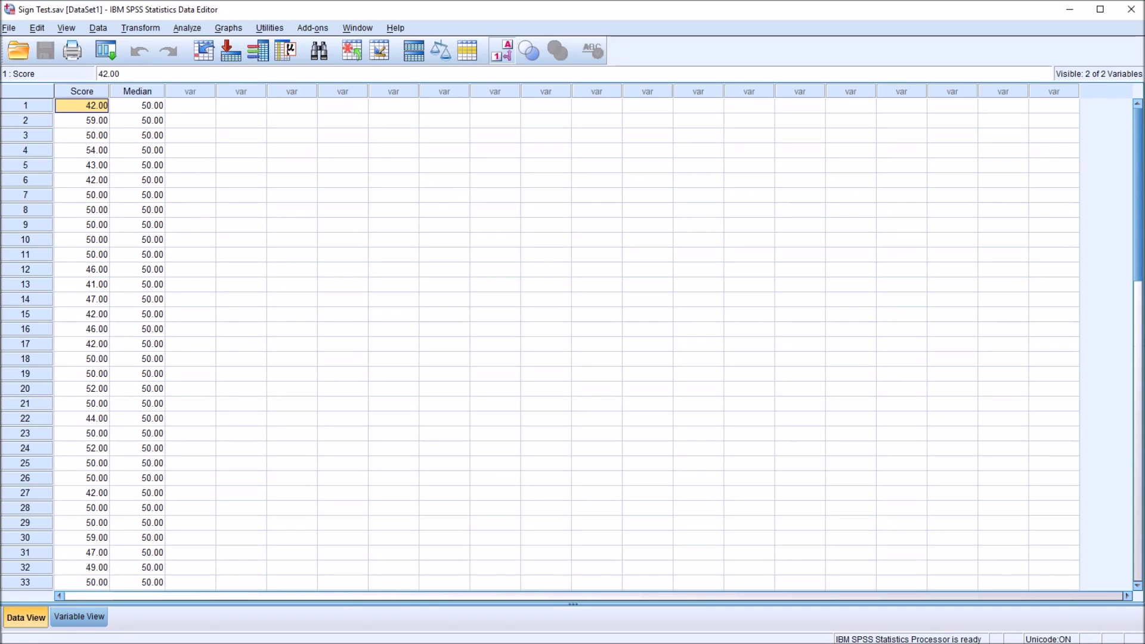
pyautogui.click(81, 91)
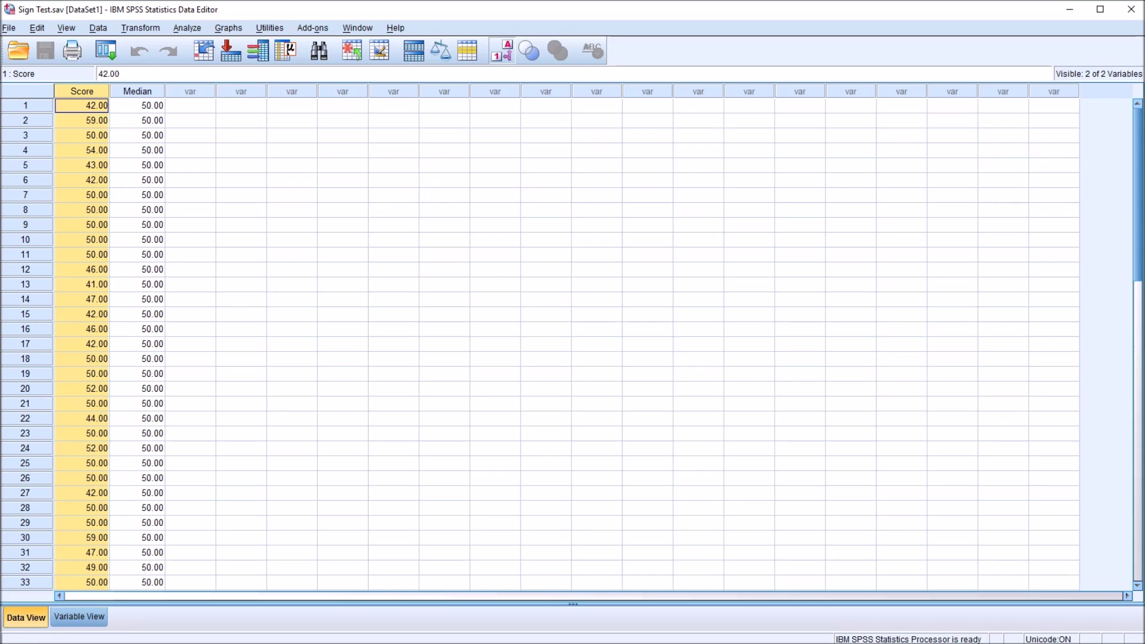
pyautogui.click(82, 106)
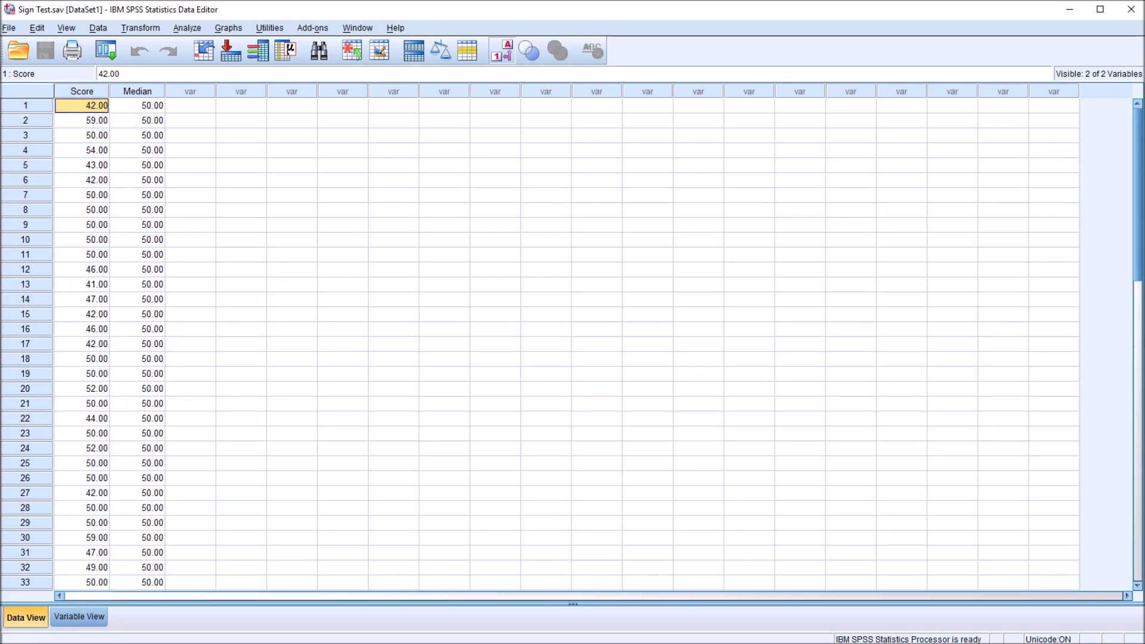
pyautogui.click(81, 91)
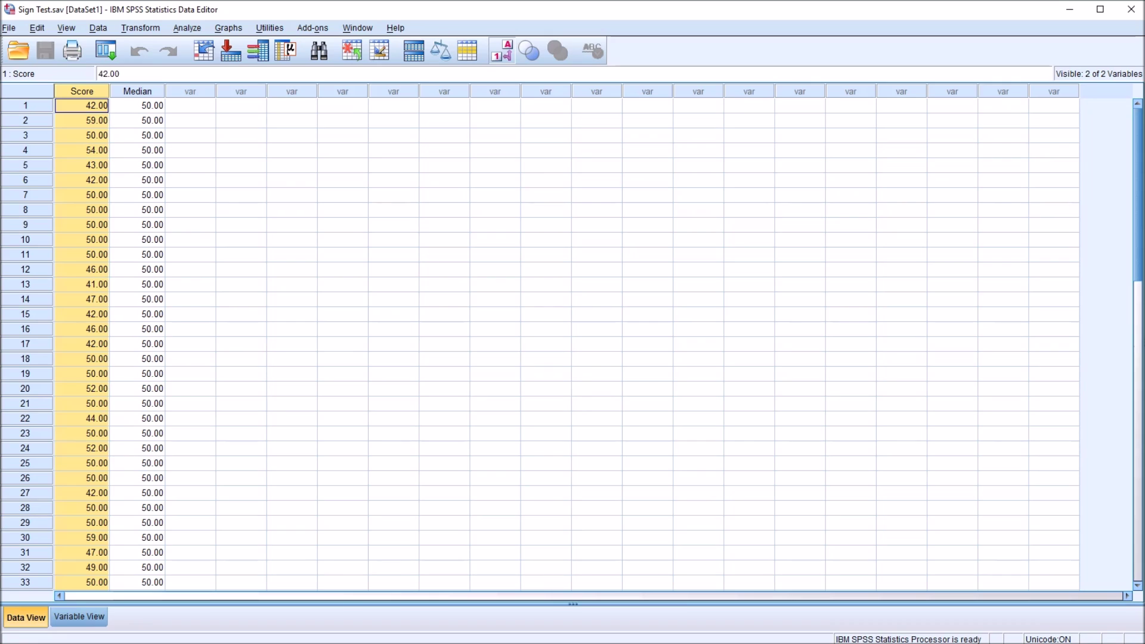
pyautogui.click(82, 106)
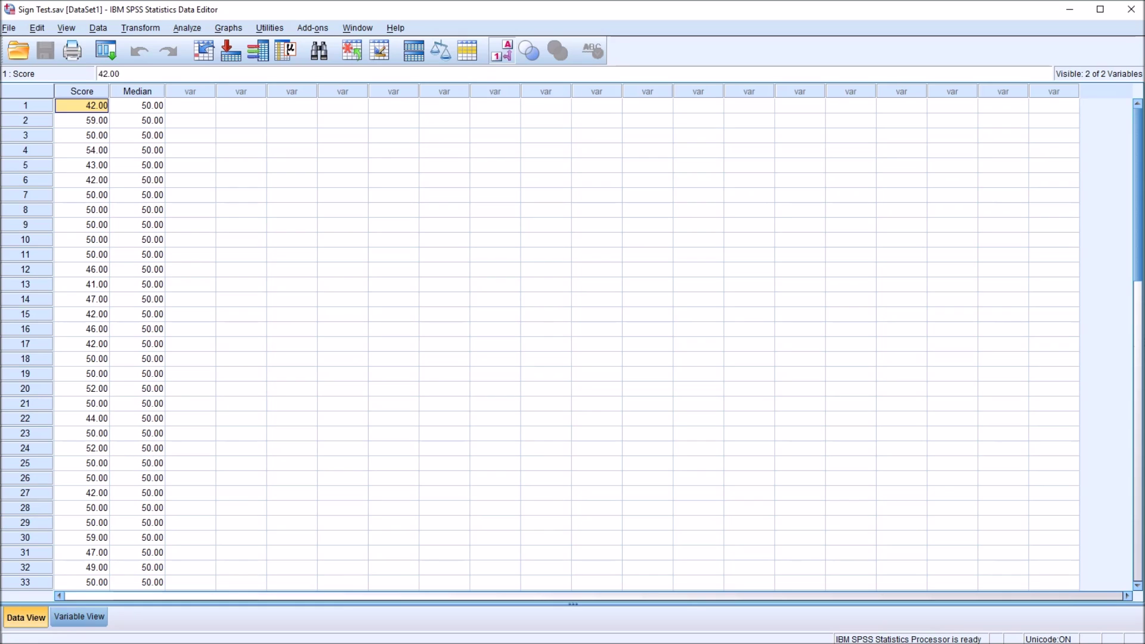
pyautogui.click(81, 92)
pyautogui.click(81, 106)
pyautogui.click(137, 106)
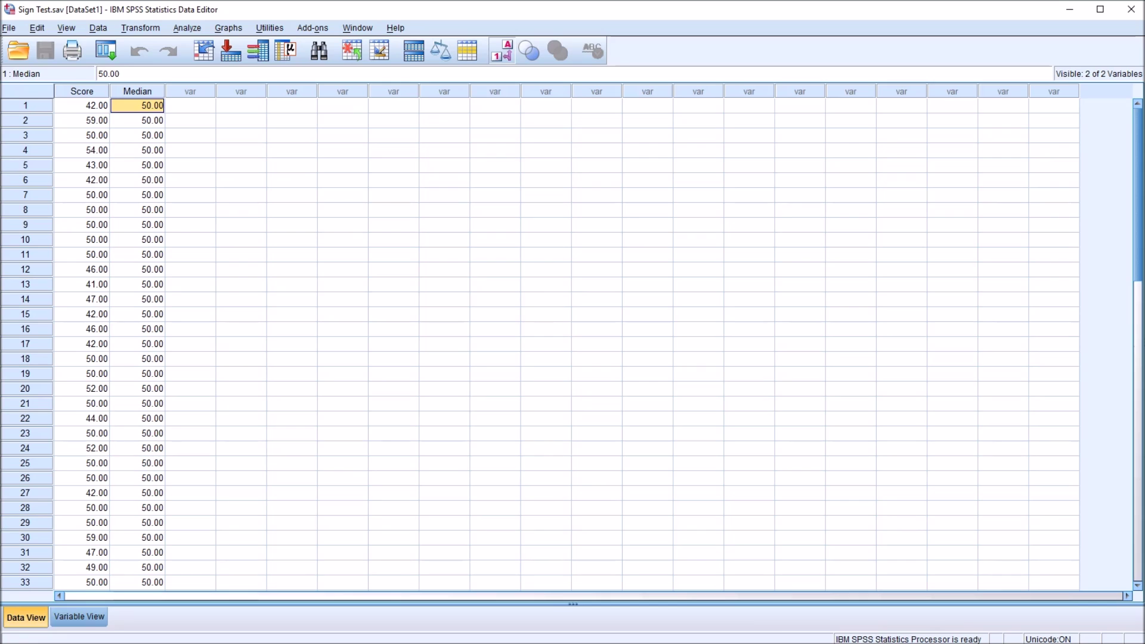
pyautogui.click(81, 91)
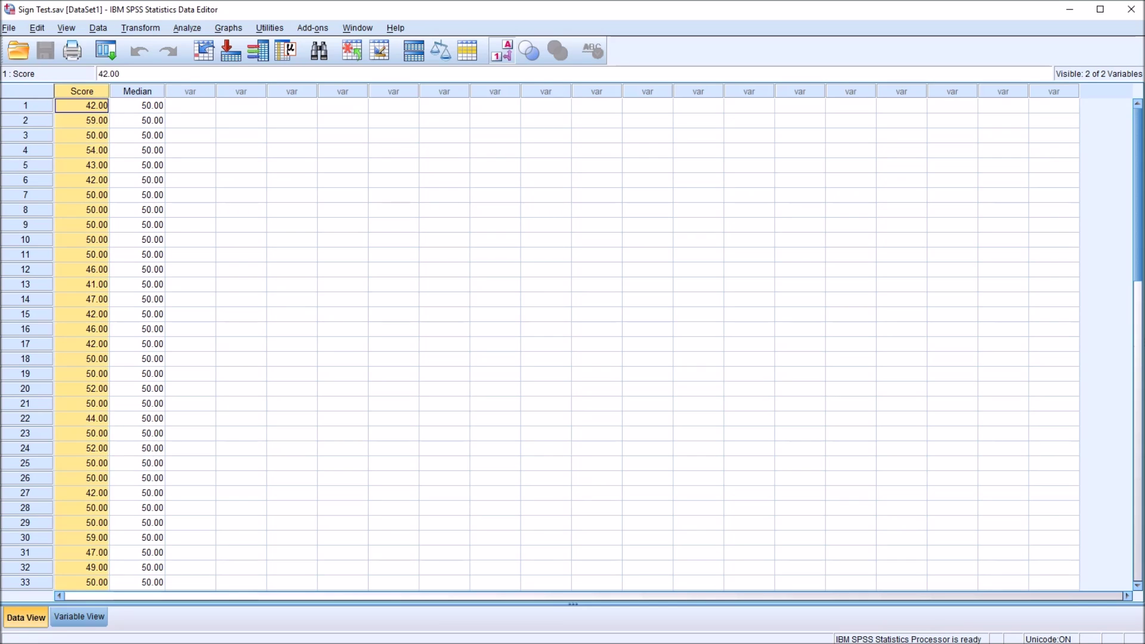
pyautogui.click(137, 106)
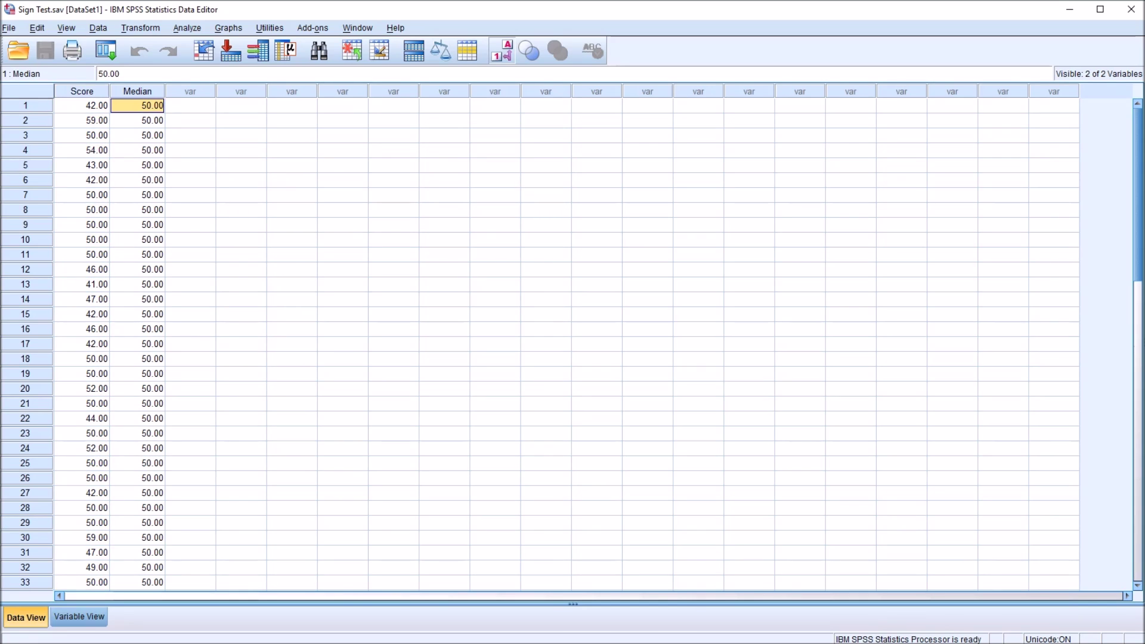
pyautogui.click(137, 91)
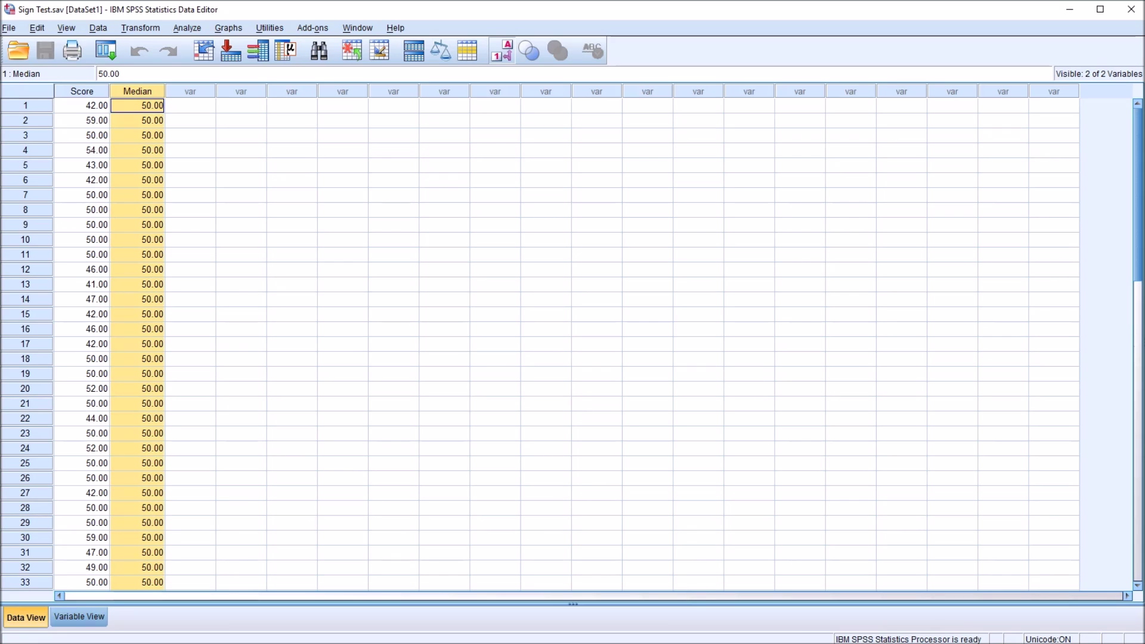
pyautogui.click(82, 91)
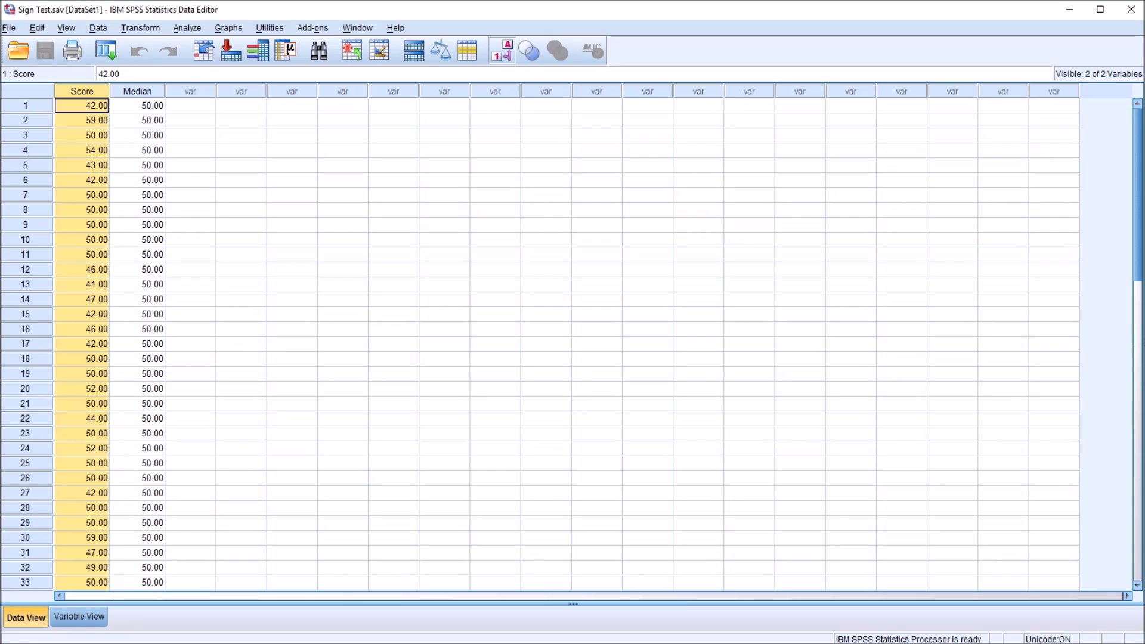
pyautogui.click(82, 105)
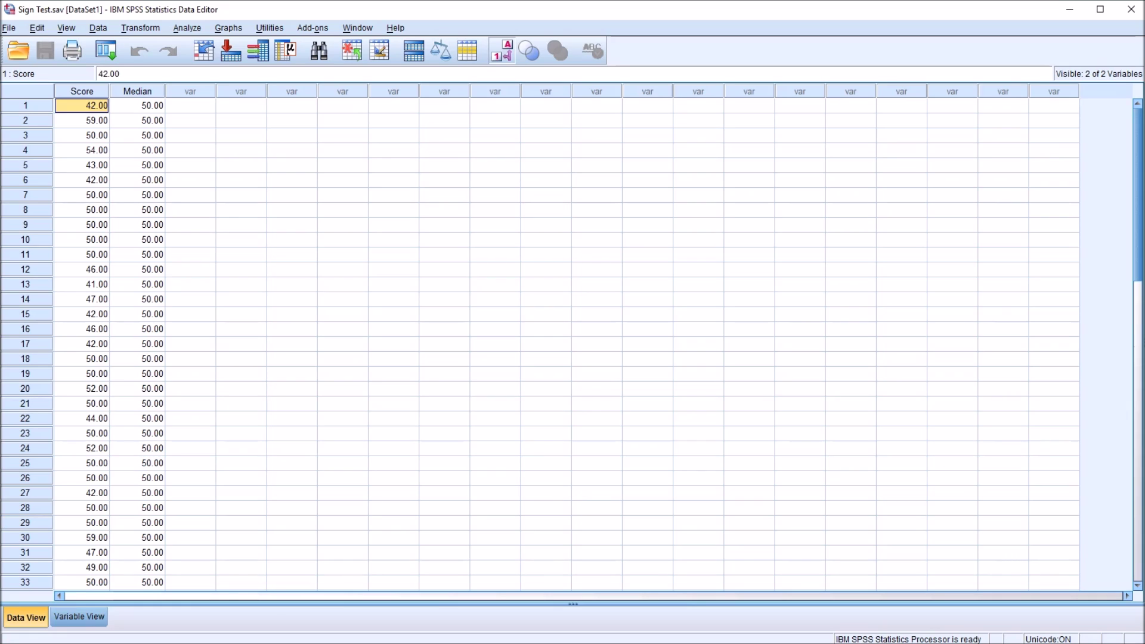
pyautogui.click(190, 106)
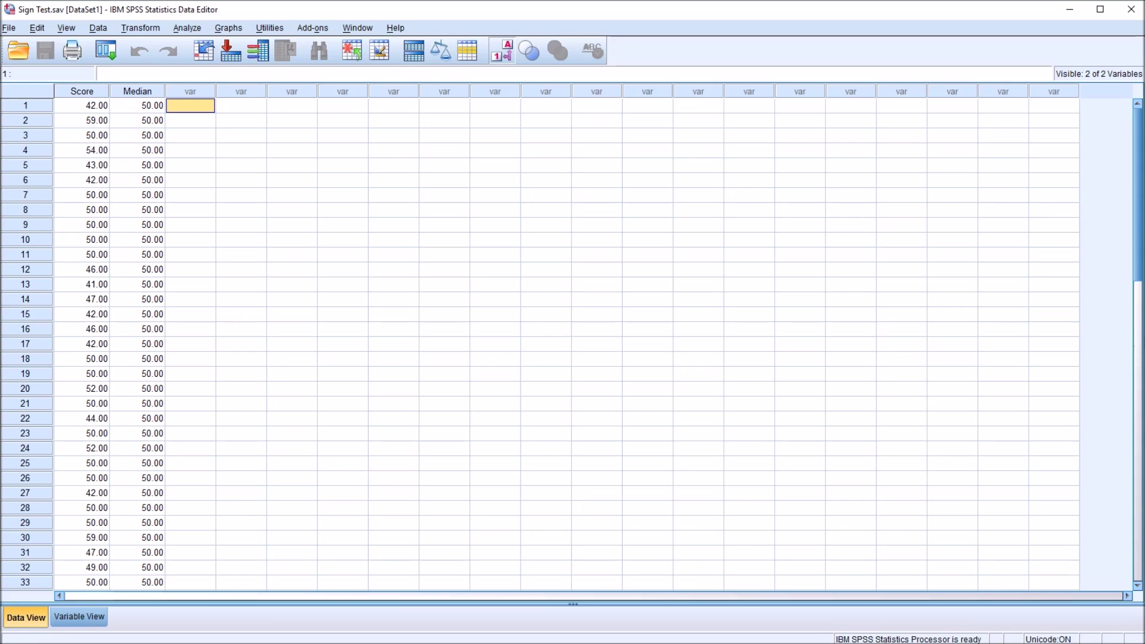
# Start a nonparametric test for related samples and assign Score and Median as the test fields
pyautogui.click(186, 28)
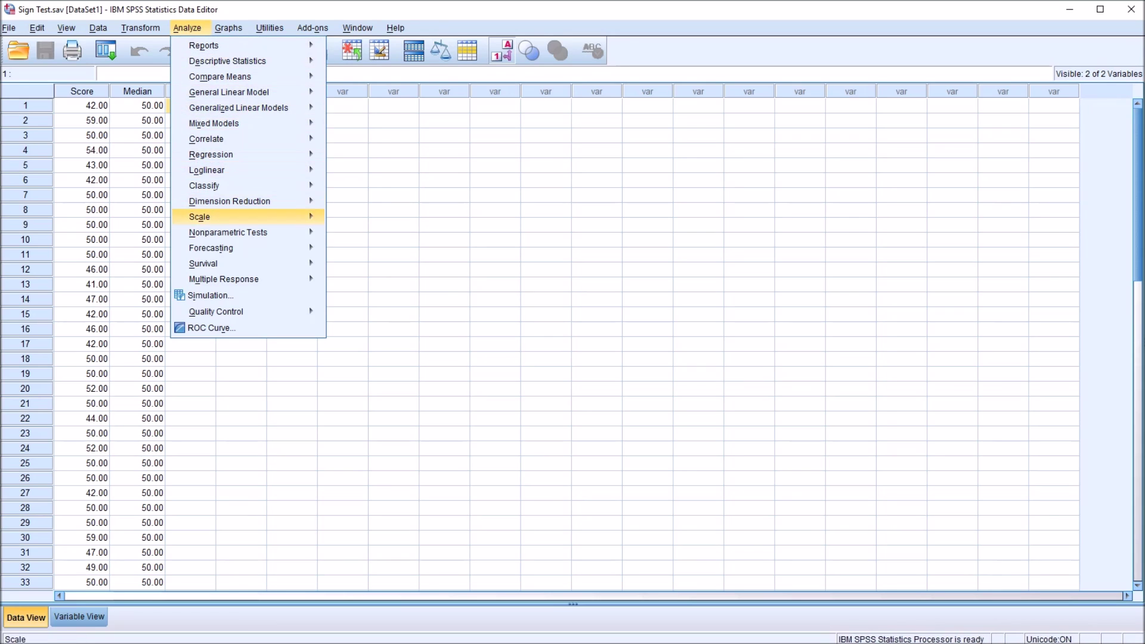
pyautogui.moveTo(238, 232)
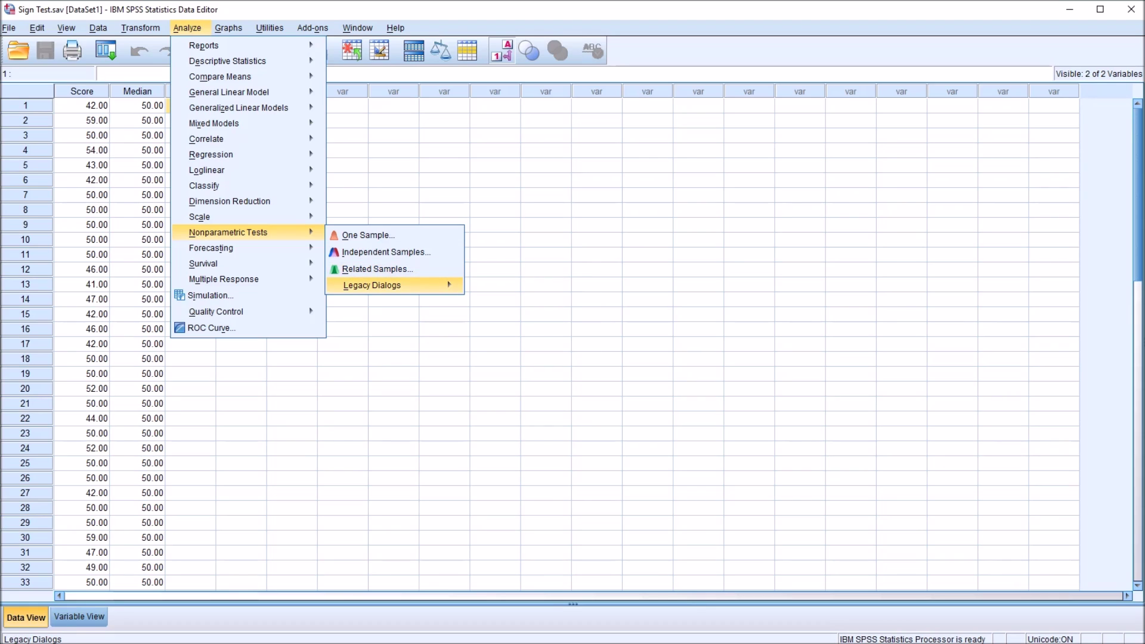
pyautogui.moveTo(372, 285)
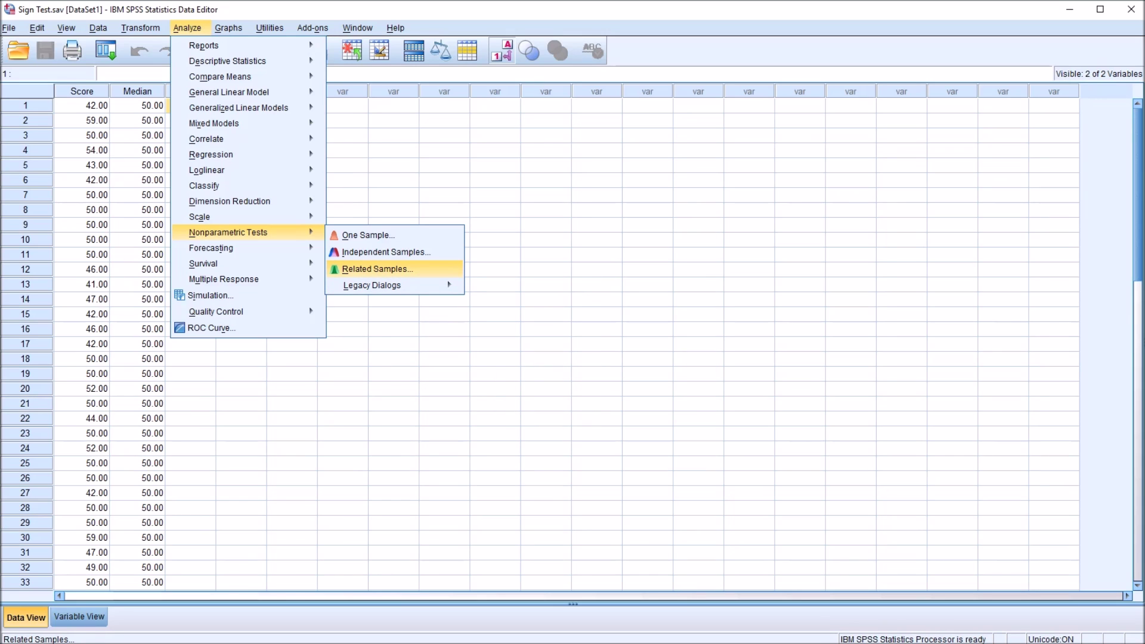
pyautogui.press('Return')
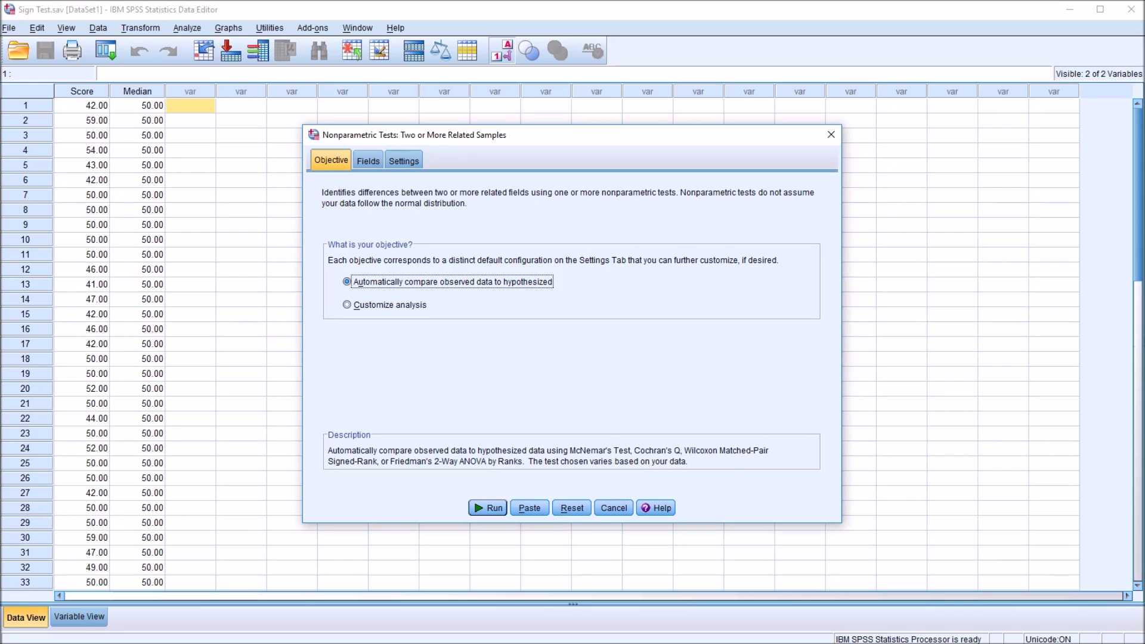
pyautogui.click(368, 160)
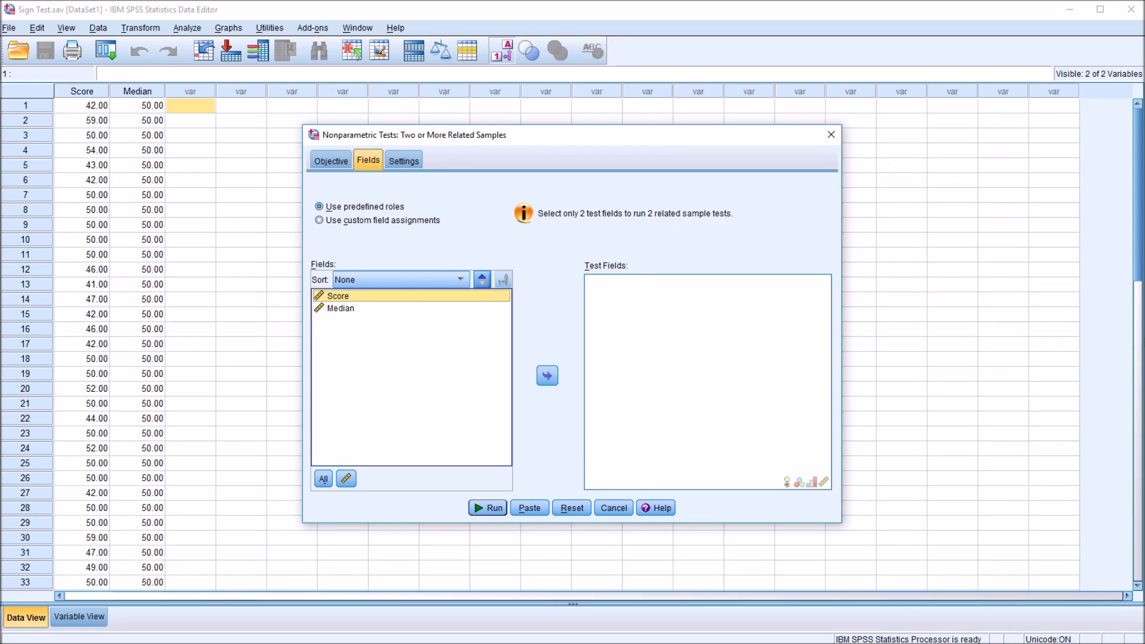
pyautogui.keyDown('shift'); pyautogui.click(340, 308); pyautogui.keyUp('shift')
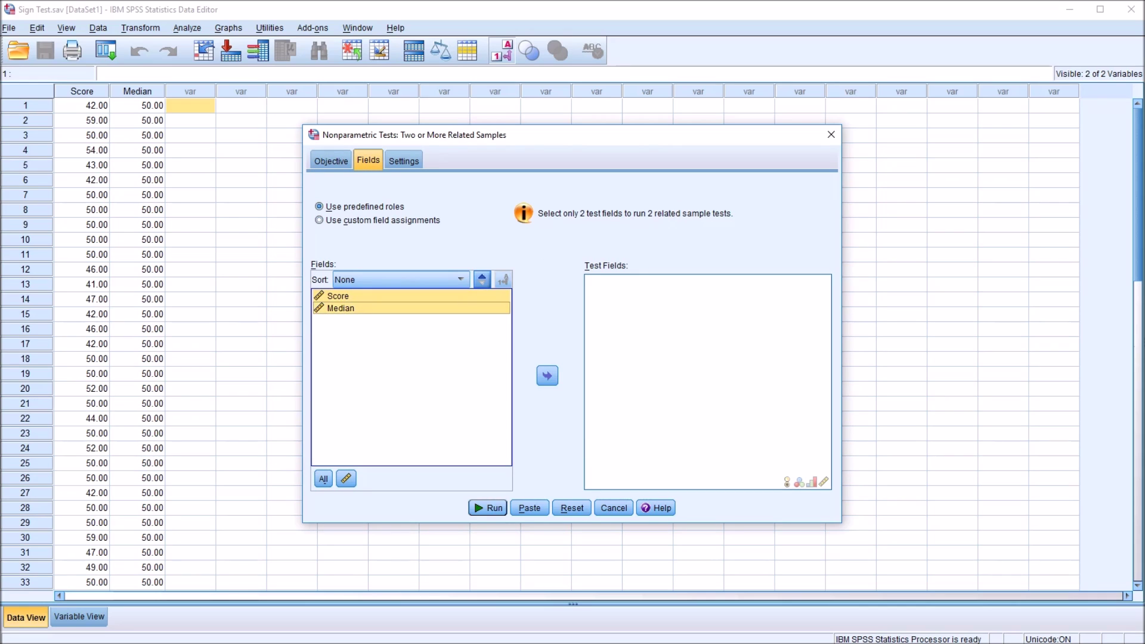
pyautogui.click(546, 376)
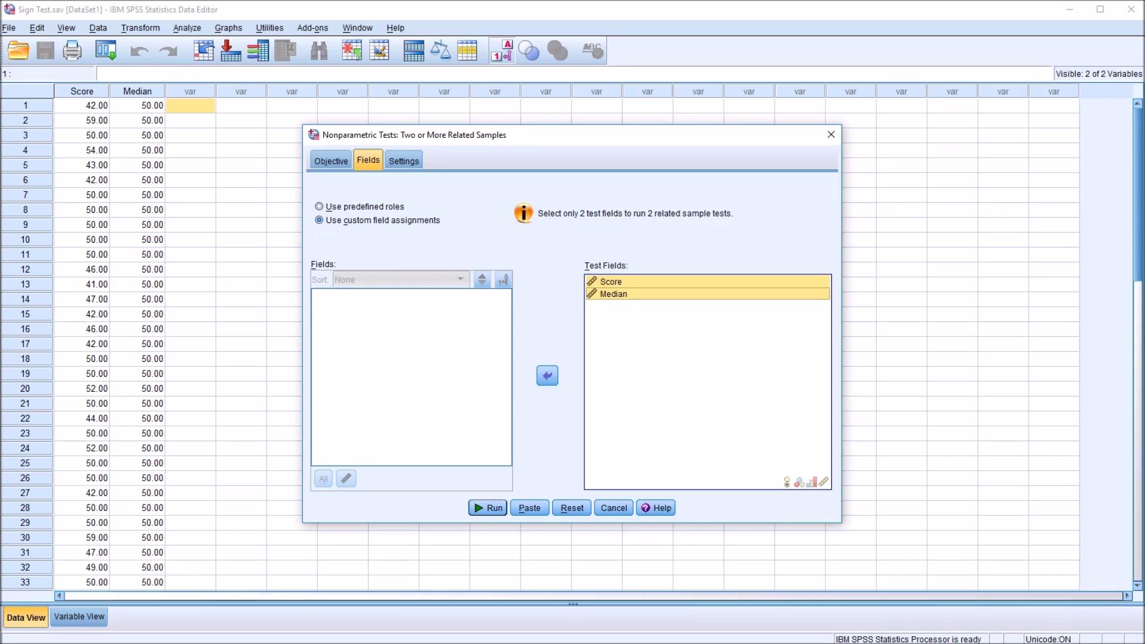
# Customize the tests to use only the Sign test (2 samples), and run the analysis
pyautogui.click(403, 161)
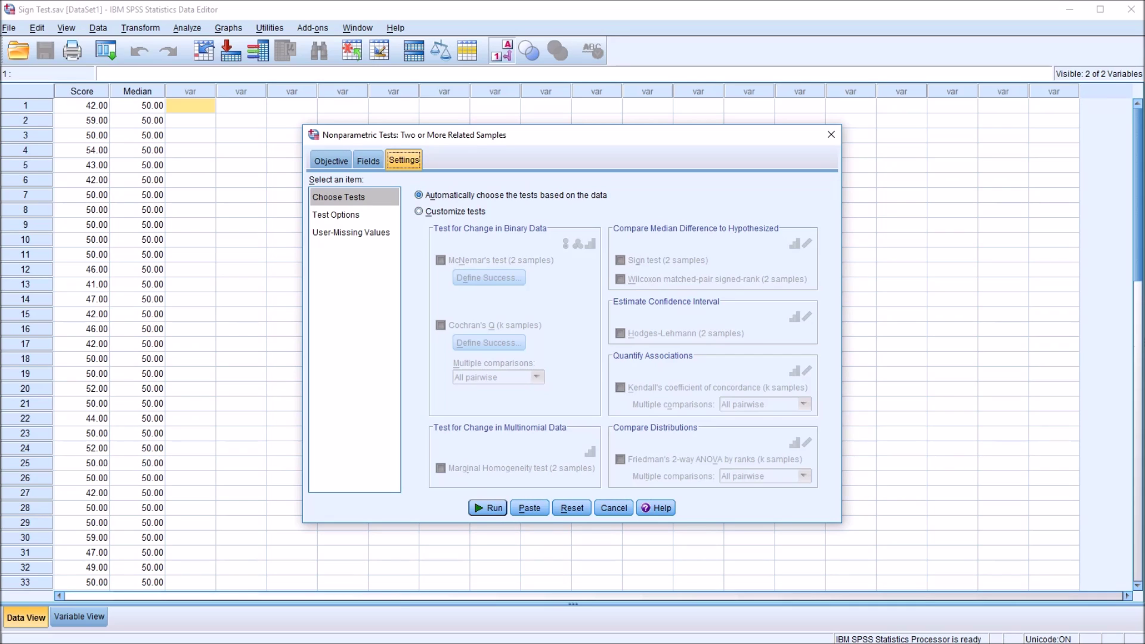
pyautogui.hotkey('alt', 'c')
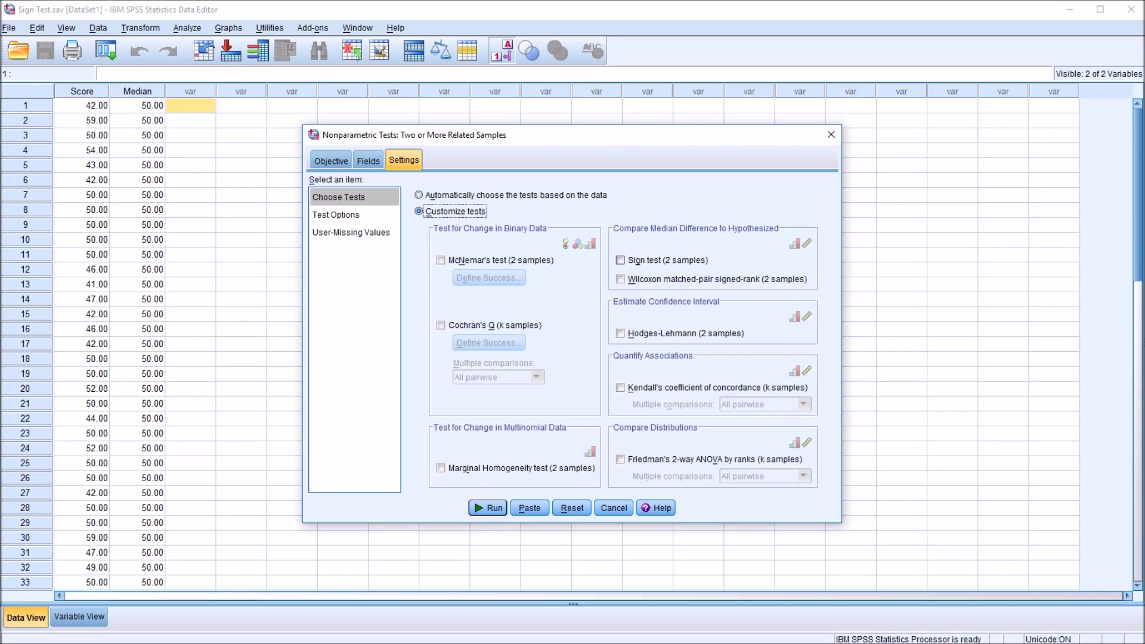
pyautogui.click(621, 261)
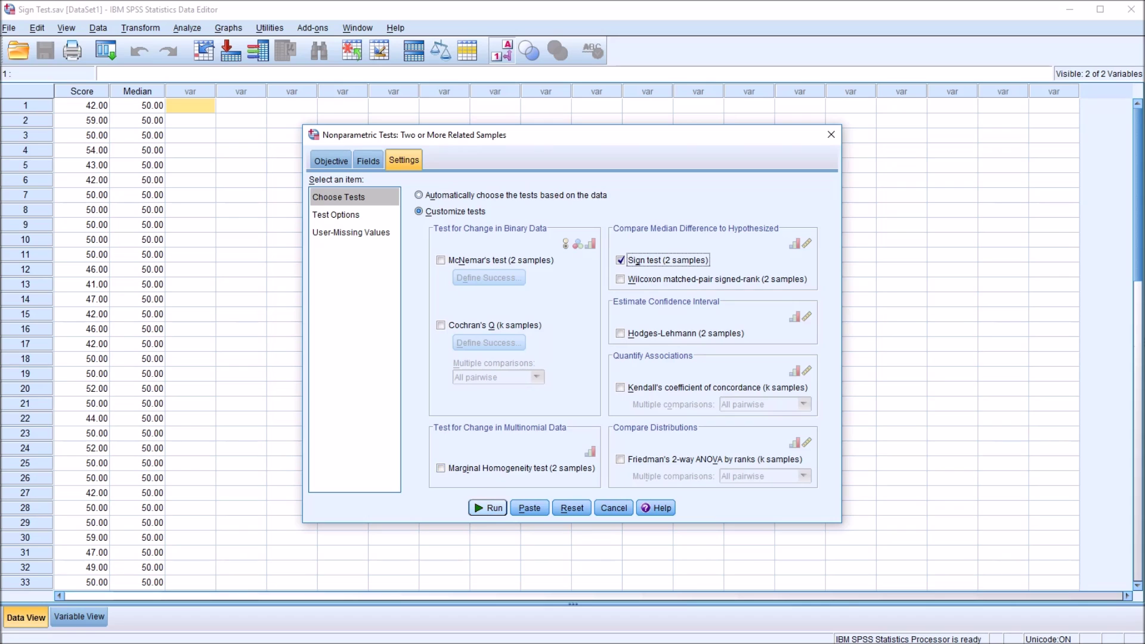
pyautogui.click(488, 507)
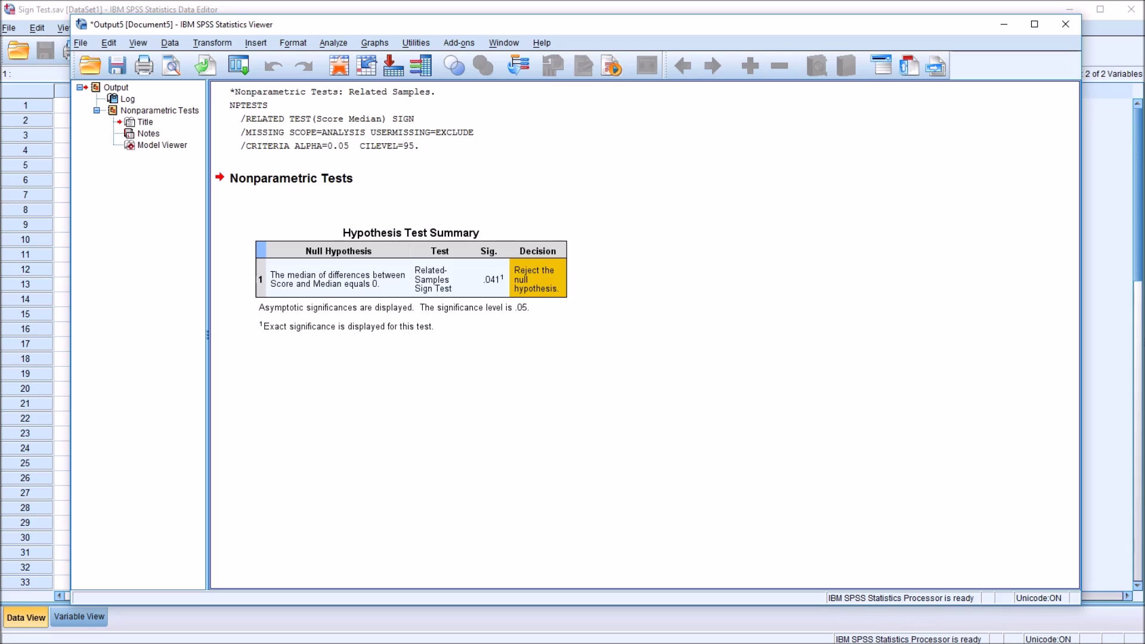
# Start a legacy nonparametric test for two related samples and pair Score with Median as the first test pair
pyautogui.click(333, 43)
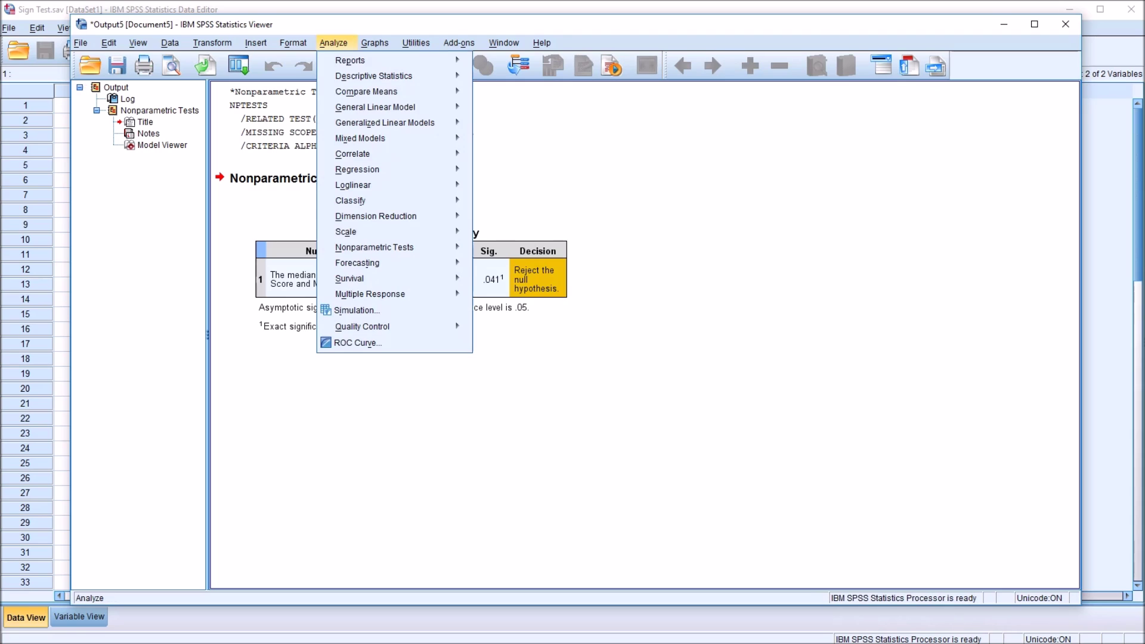
pyautogui.moveTo(388, 247)
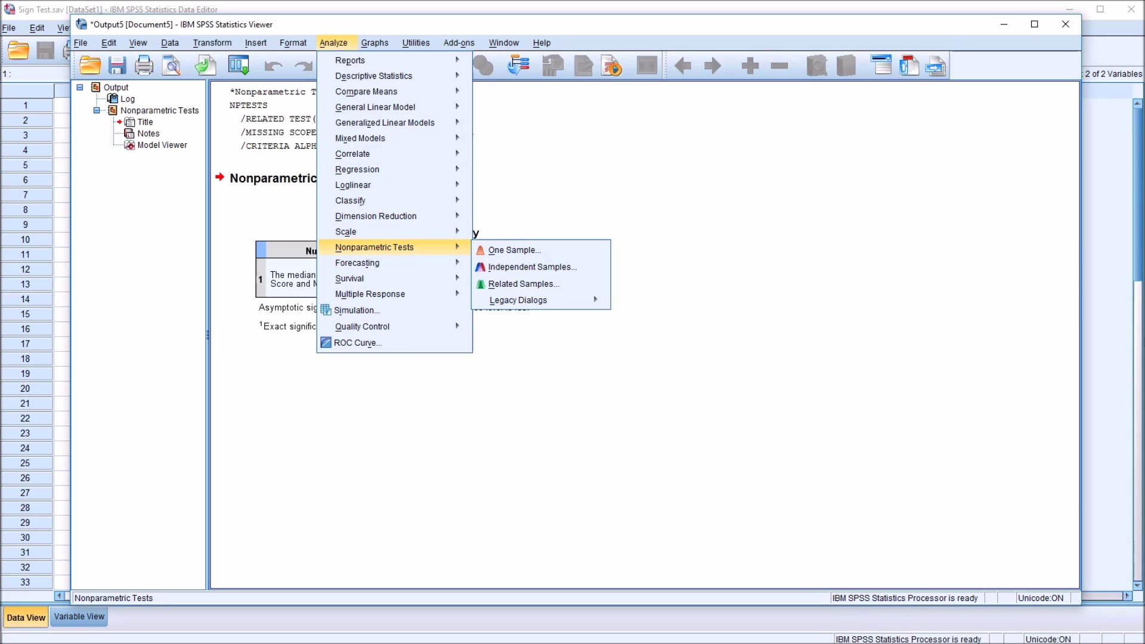
pyautogui.moveTo(519, 299)
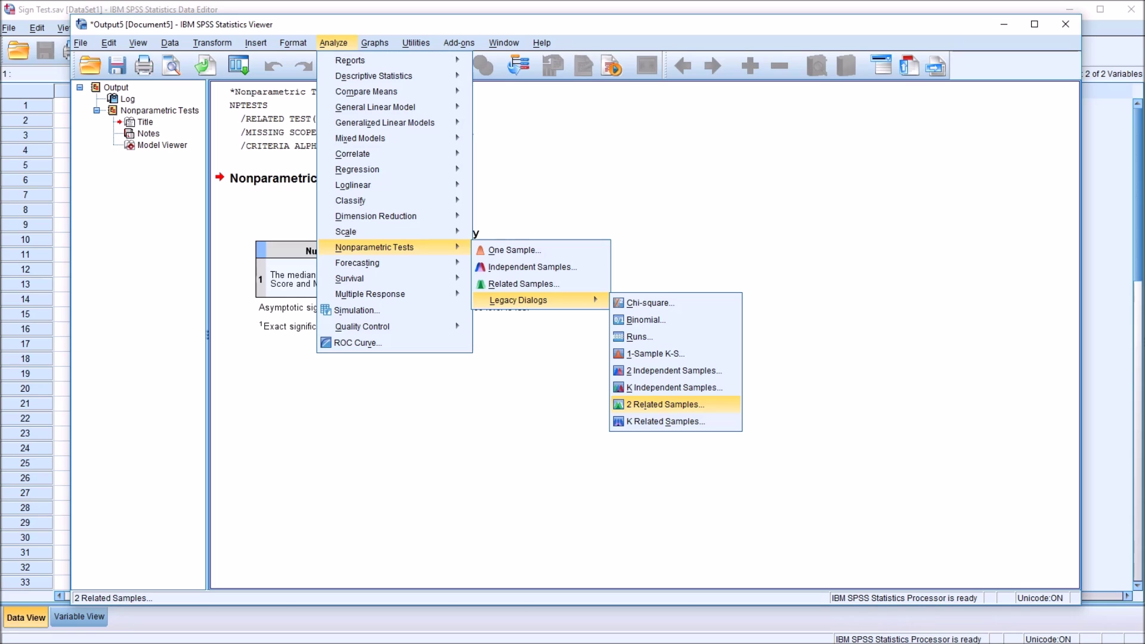
pyautogui.press('Return')
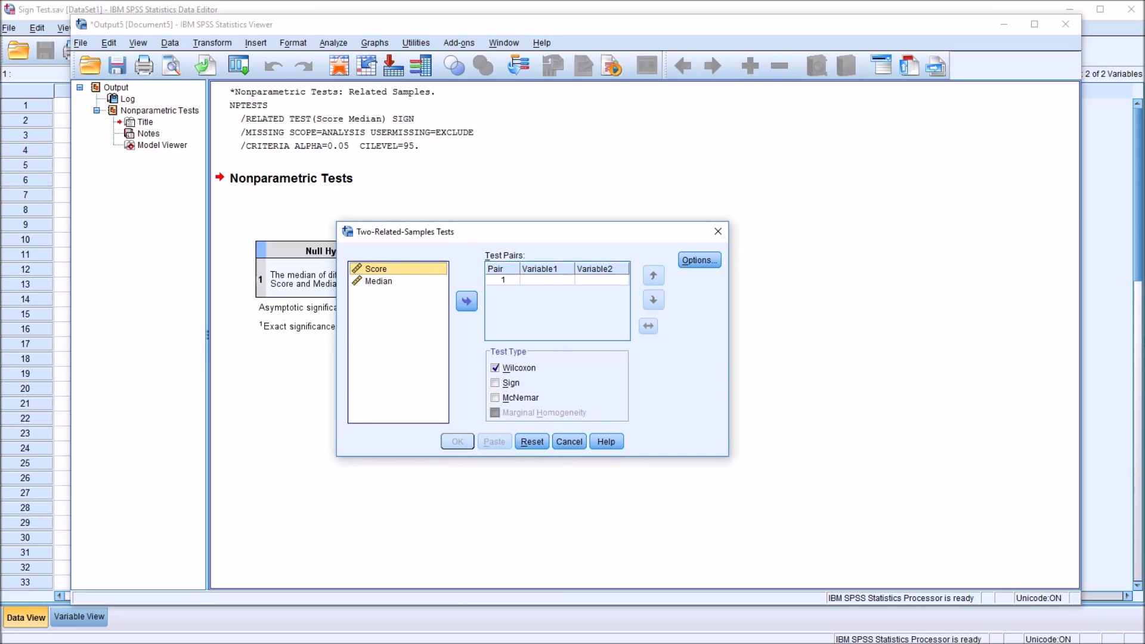
pyautogui.moveTo(376, 268); pyautogui.dragTo(542, 280)
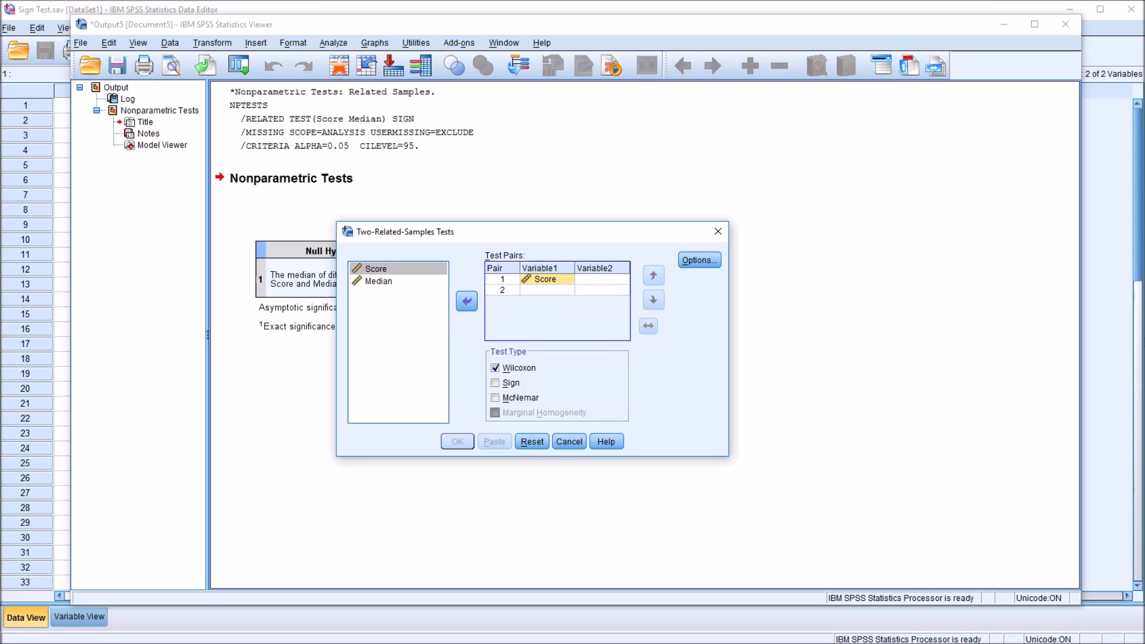
pyautogui.moveTo(378, 281); pyautogui.dragTo(596, 280)
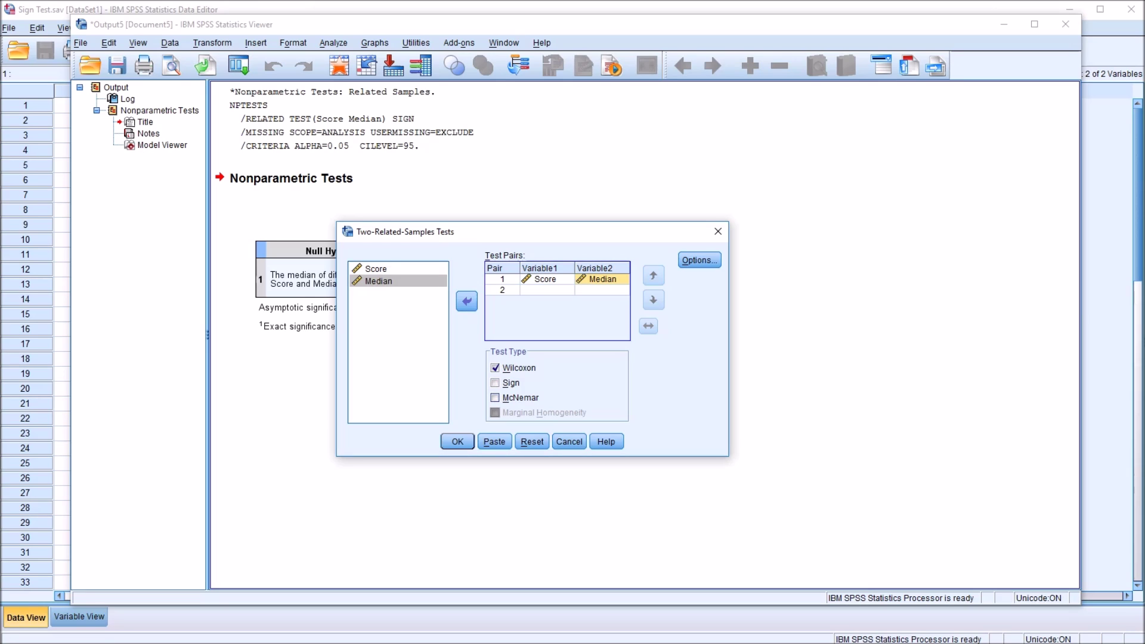
# Switch the test type from Wilcoxon to Sign, check the statistics and missing-value options, and run the test
pyautogui.click(495, 368)
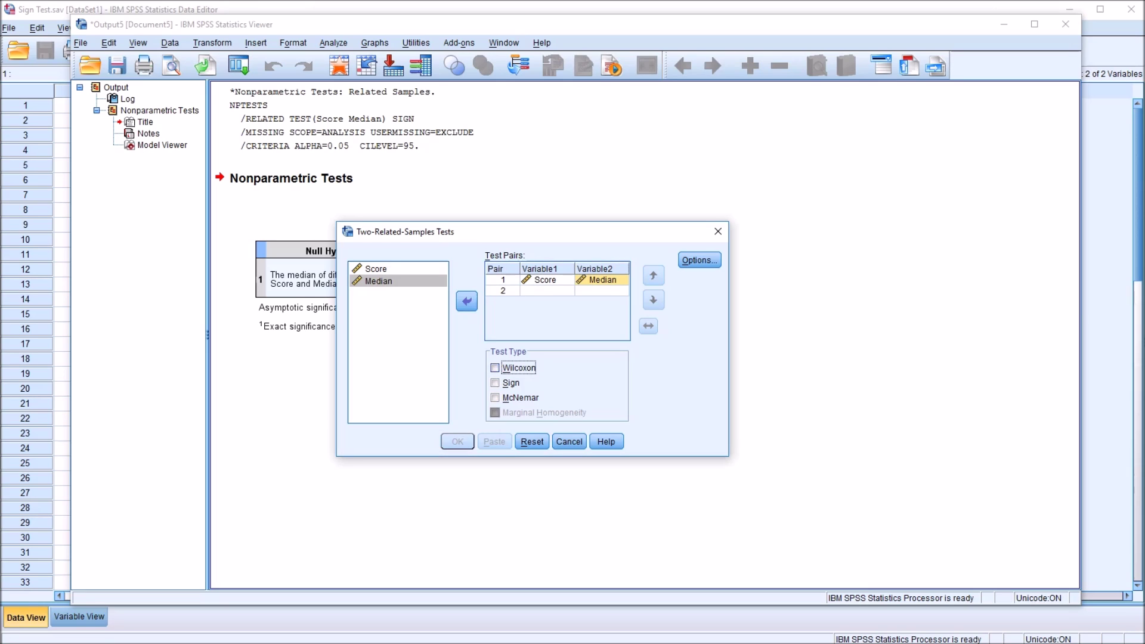
pyautogui.hotkey('alt', 's')
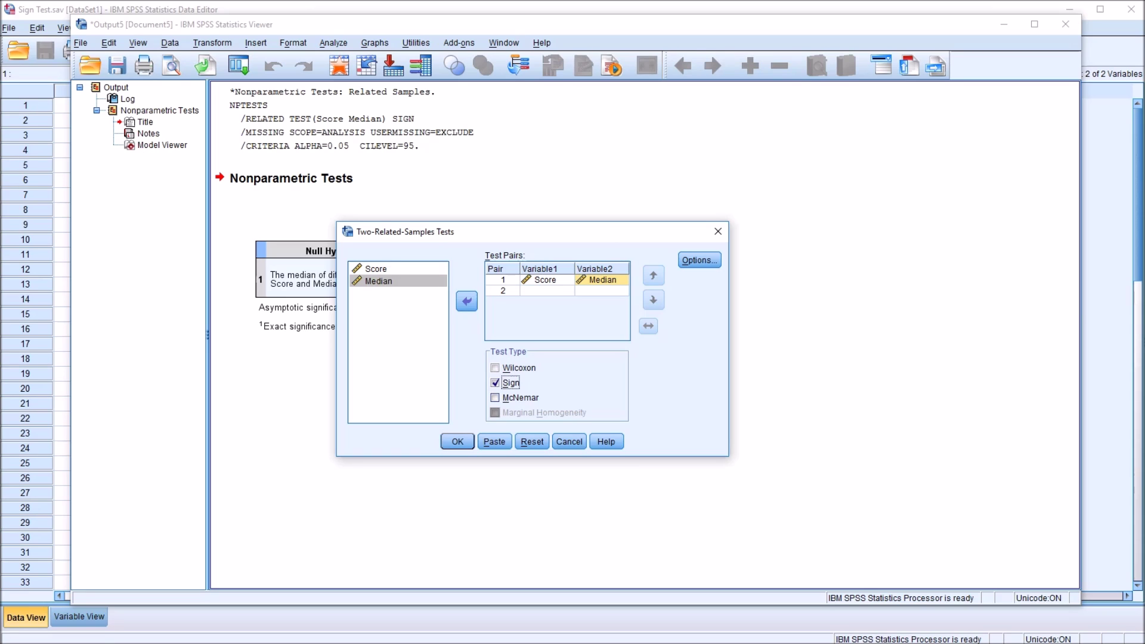
pyautogui.hotkey('alt', 'o')
pyautogui.hotkey('alt', 'c')
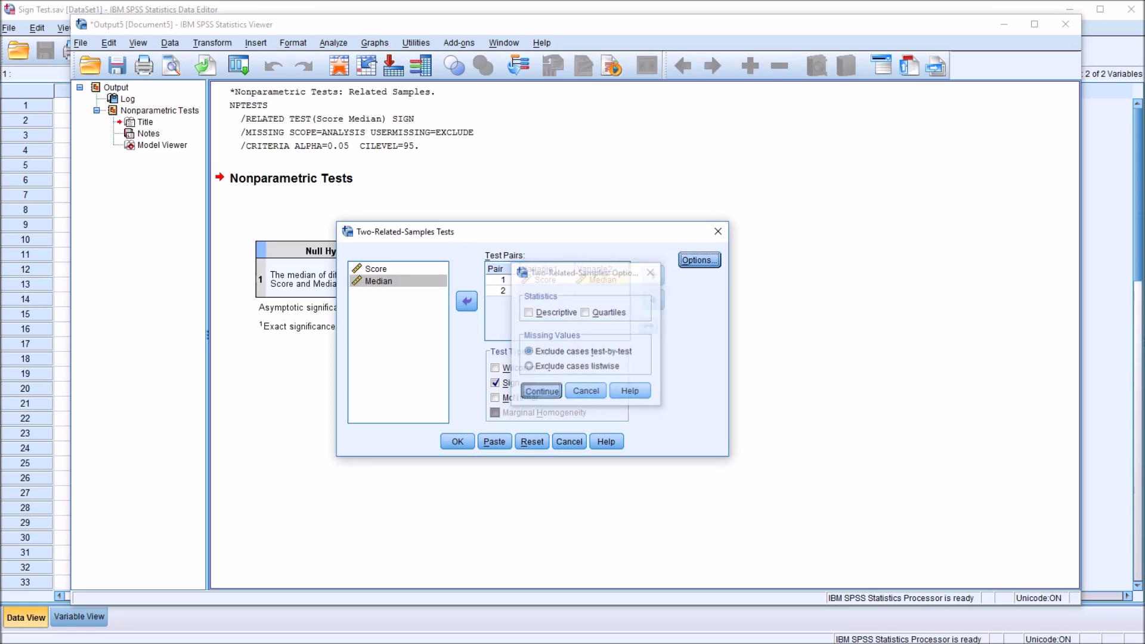
pyautogui.press('Return')
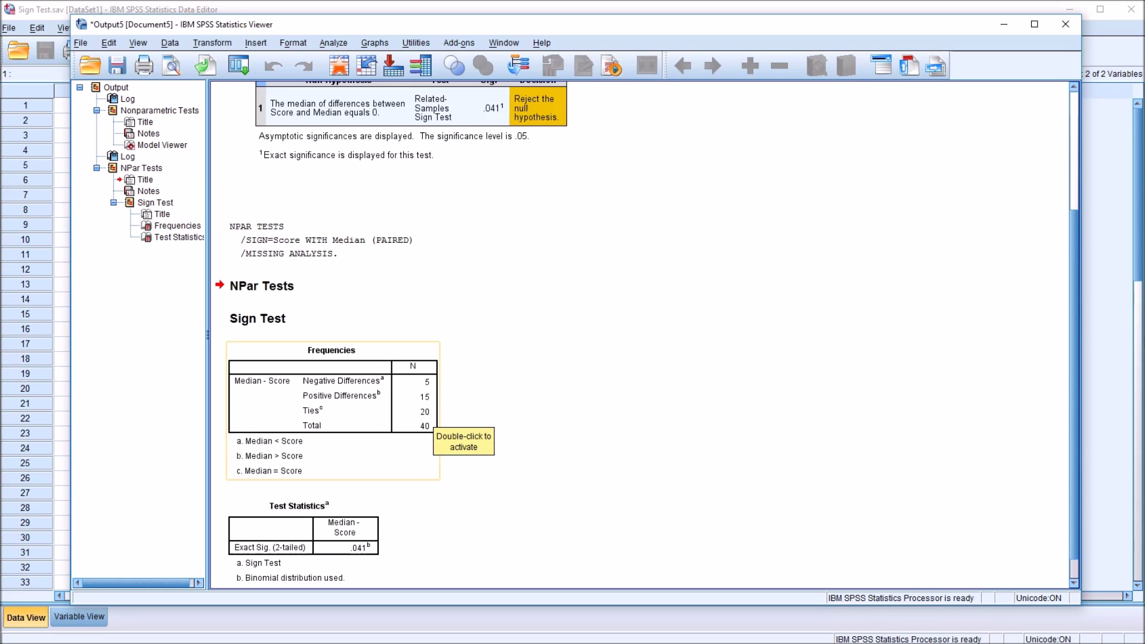
# Compare the exact significance in the Sign Test output with the one in the Hypothesis Test Summary
pyautogui.scroll(-1, 331, 382)
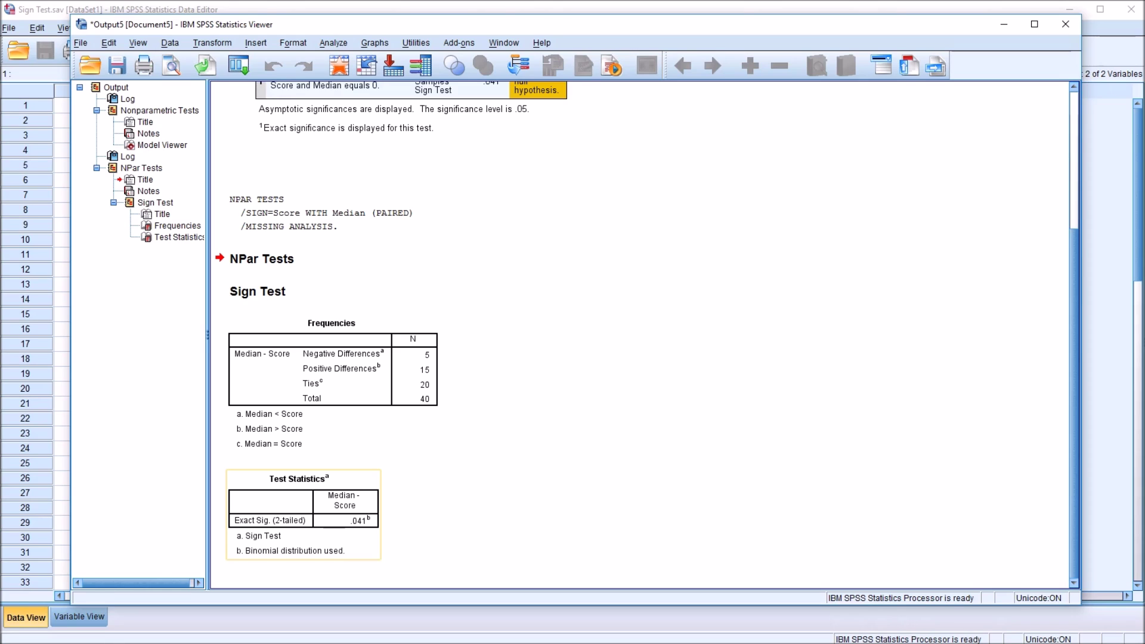
pyautogui.scroll(3, 647, 330)
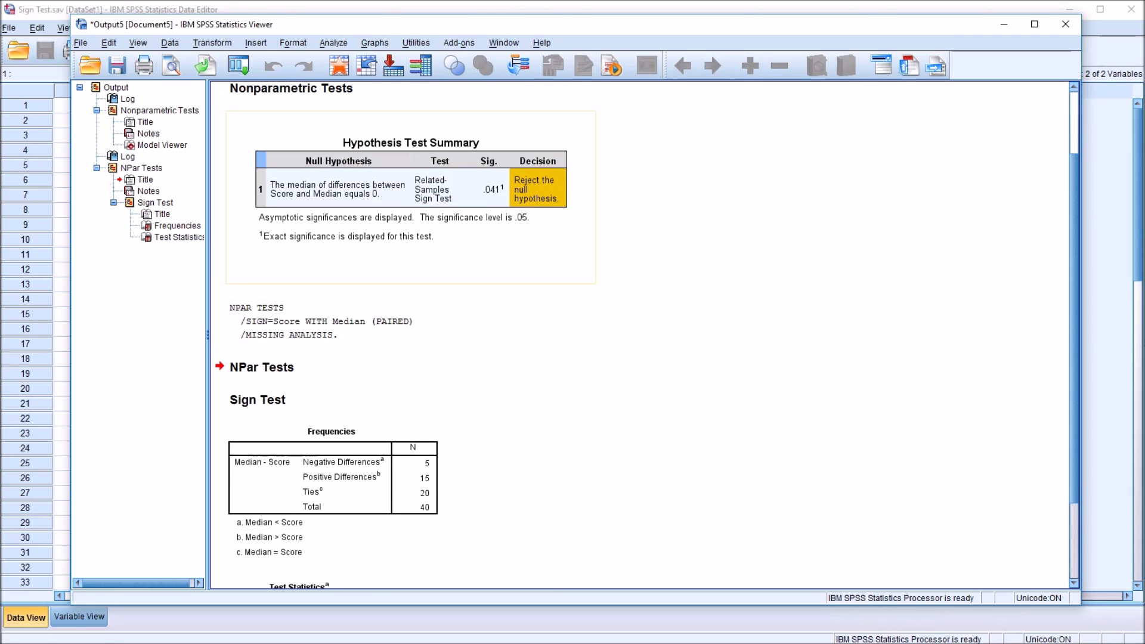
pyautogui.scroll(-3, 646, 330)
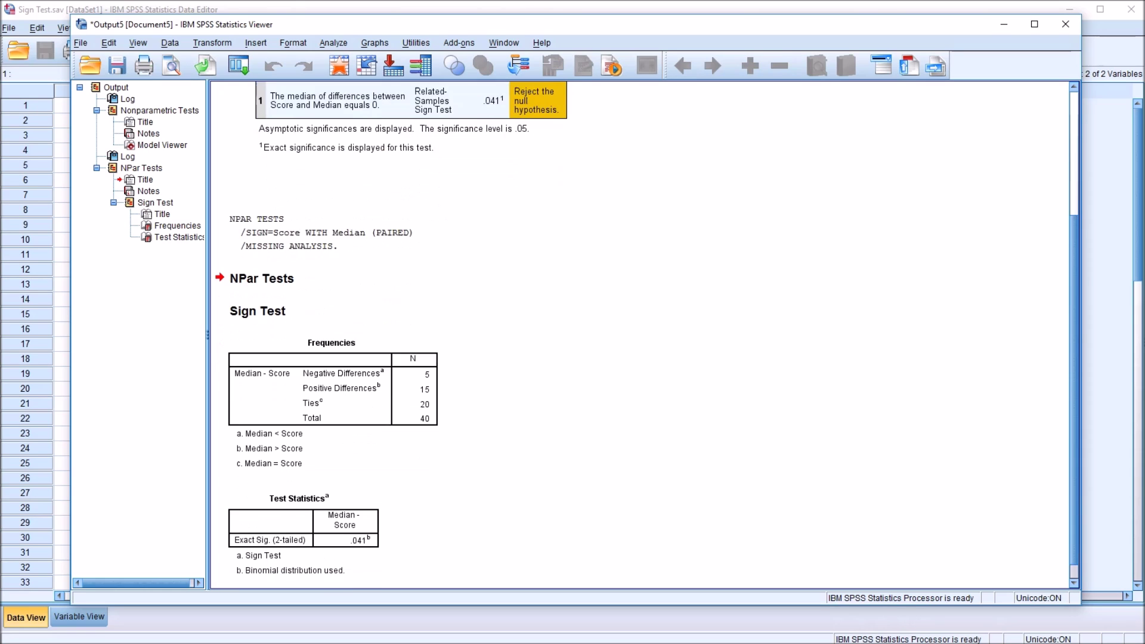
pyautogui.scroll(3, 646, 330)
pyautogui.scroll(-3, 646, 330)
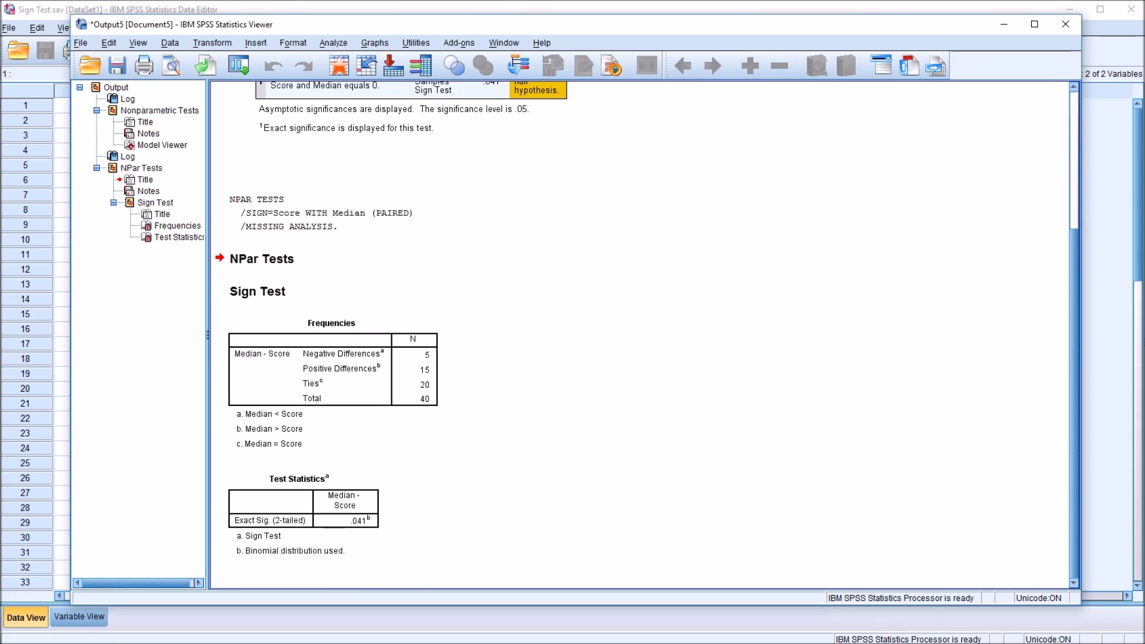